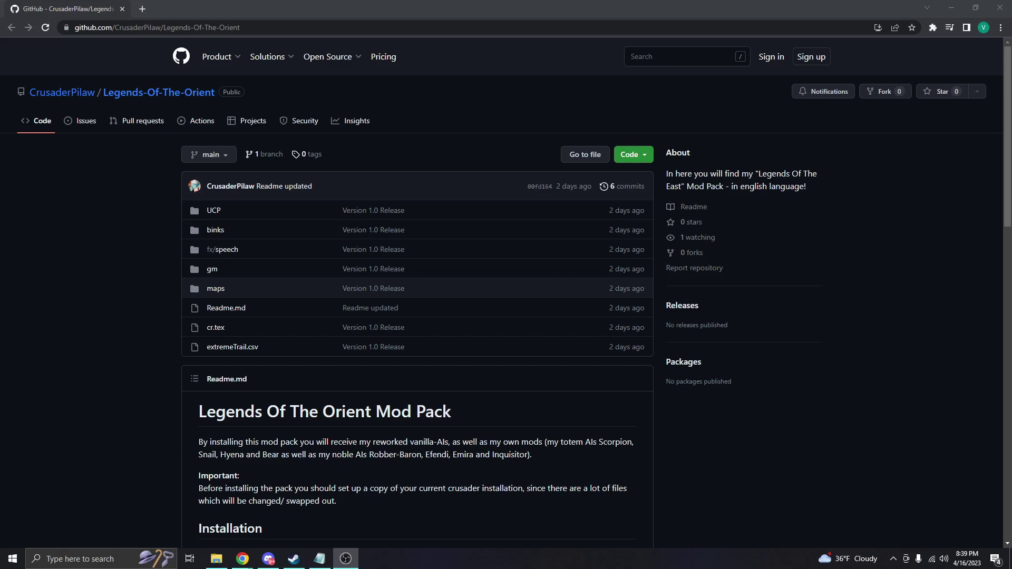
Reveal the Download ZIP option under the repository's green Code button, then dismiss it.
scroll(732, 483, "down", 10)
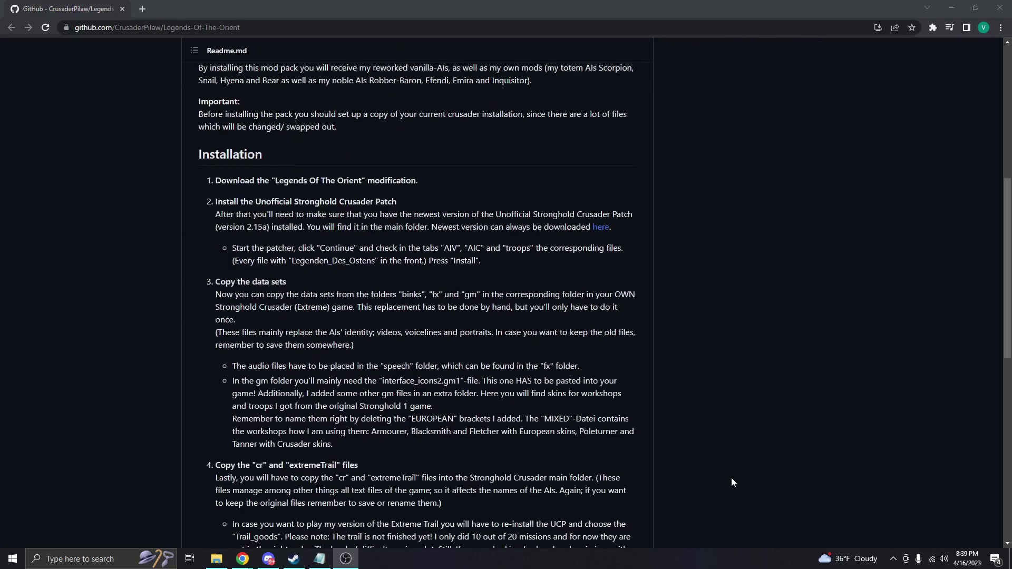
scroll(732, 479, "up", 10)
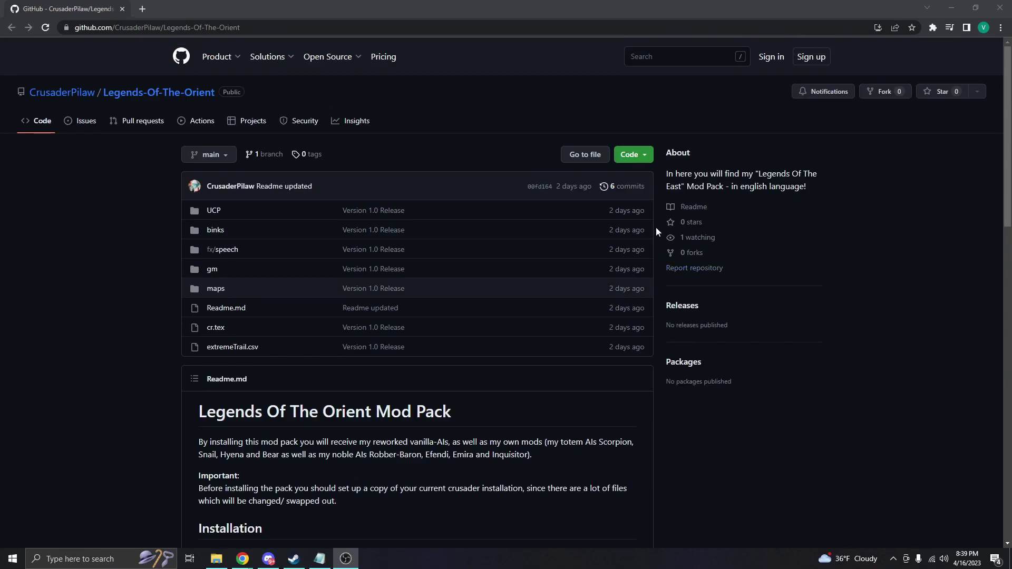
left_click(633, 156)
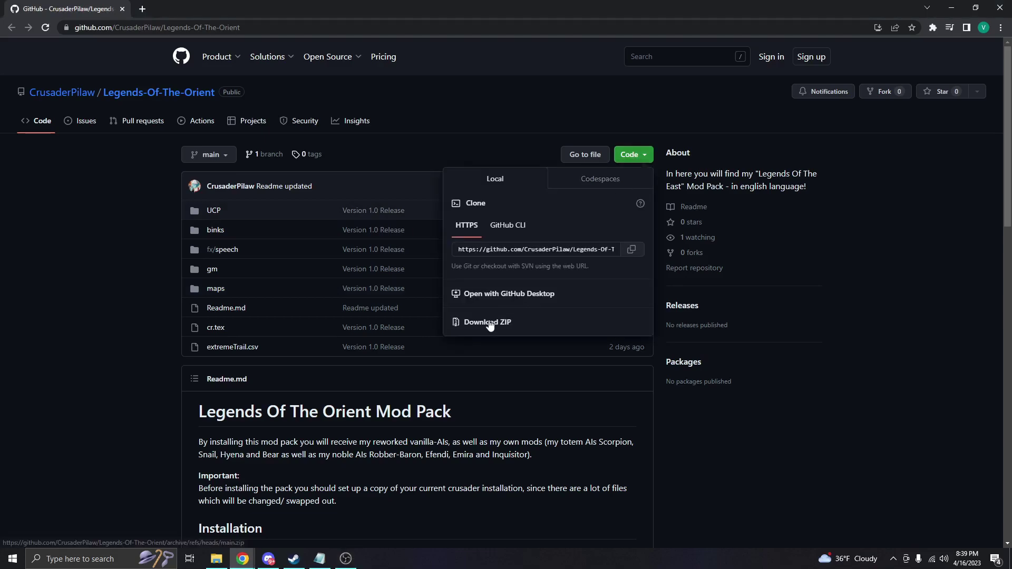
left_click(875, 238)
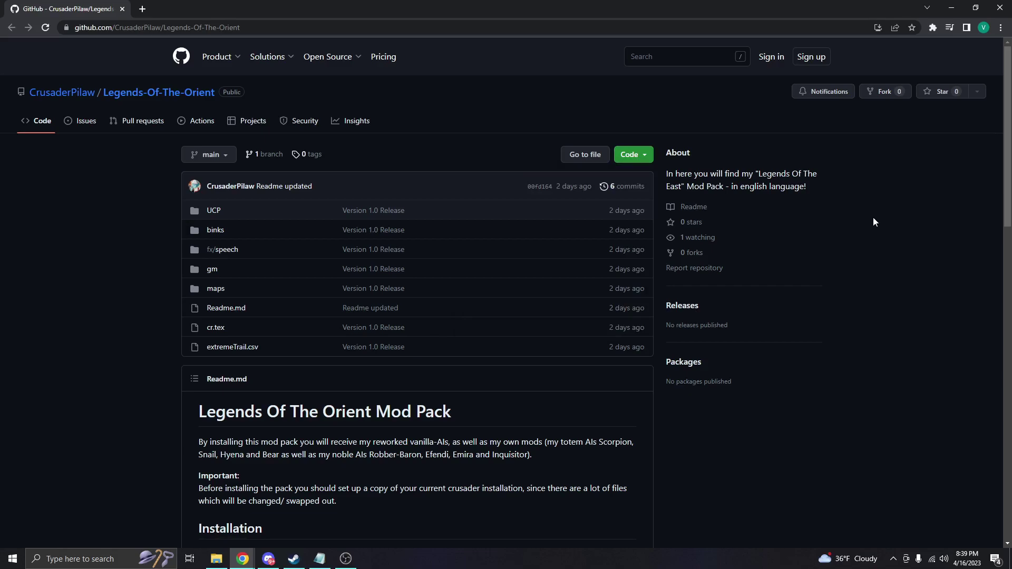
Minimize Chrome and reposition the Stronghold Crusader Extreme desktop shortcut.
left_click(952, 8)
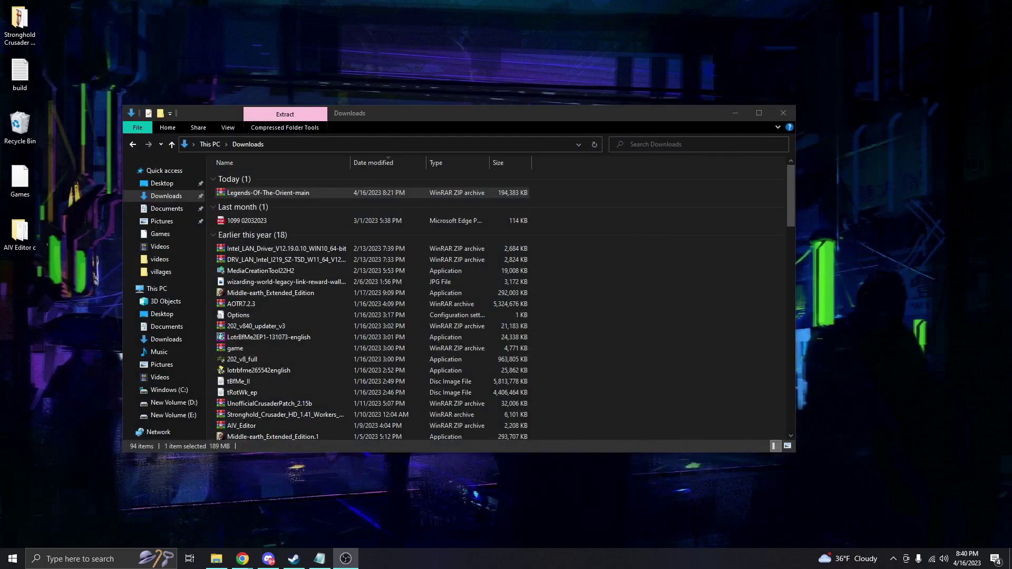
left_click(88, 33)
left_click_drag(88, 33, 23, 29)
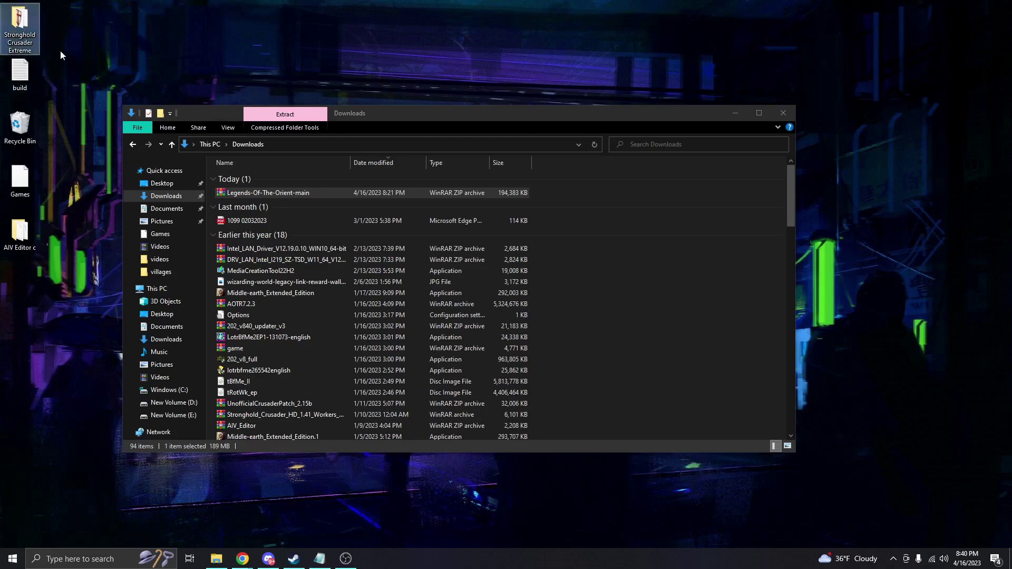
left_click(93, 45)
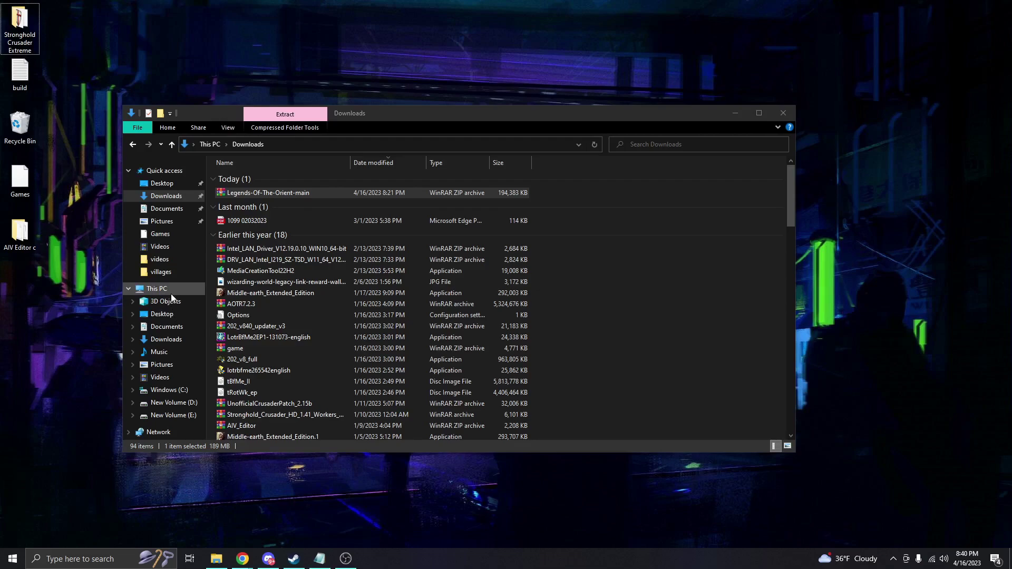
In a new File Explorer, browse to C:\Program Files (x86)\Steam\steamapps\common\Stronghold Crusader Extreme.
right_click(216, 559)
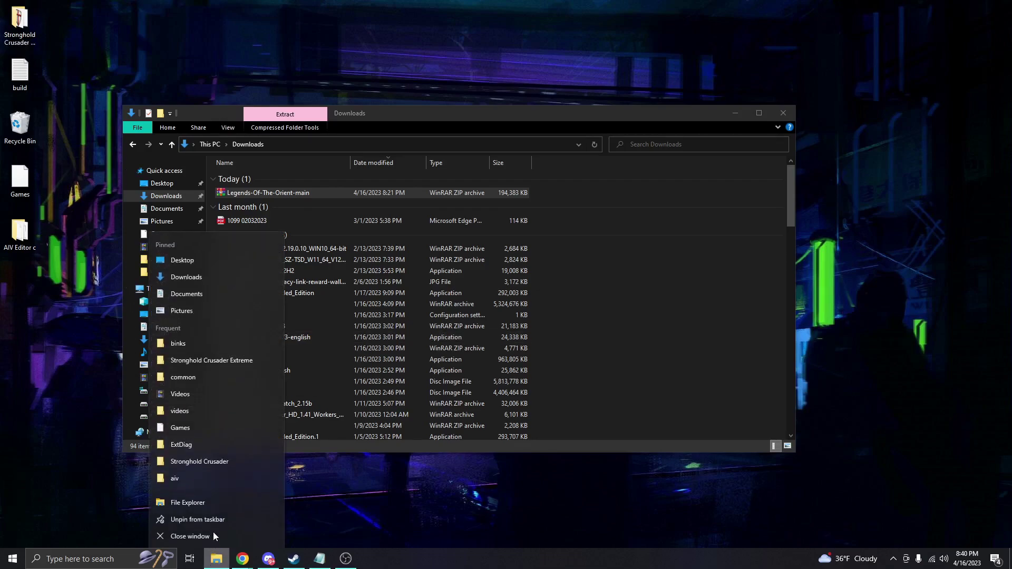
left_click(203, 506)
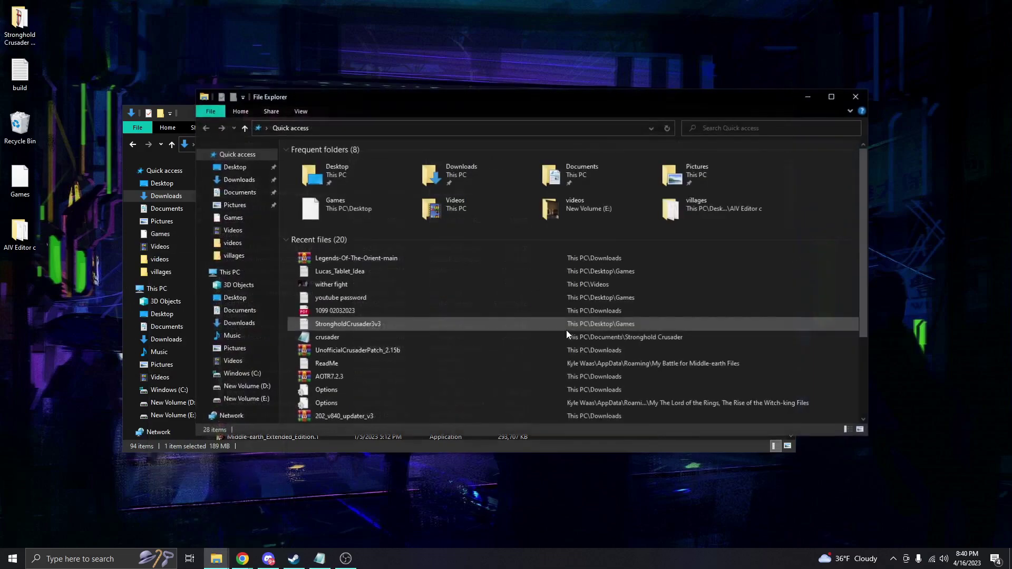
left_click(240, 275)
double_click(362, 258)
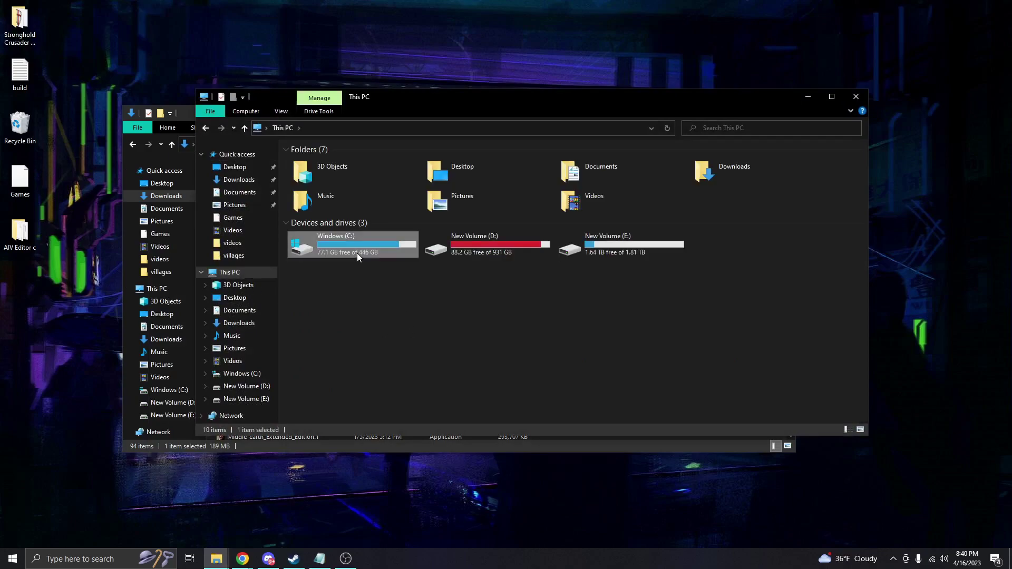
double_click(342, 272)
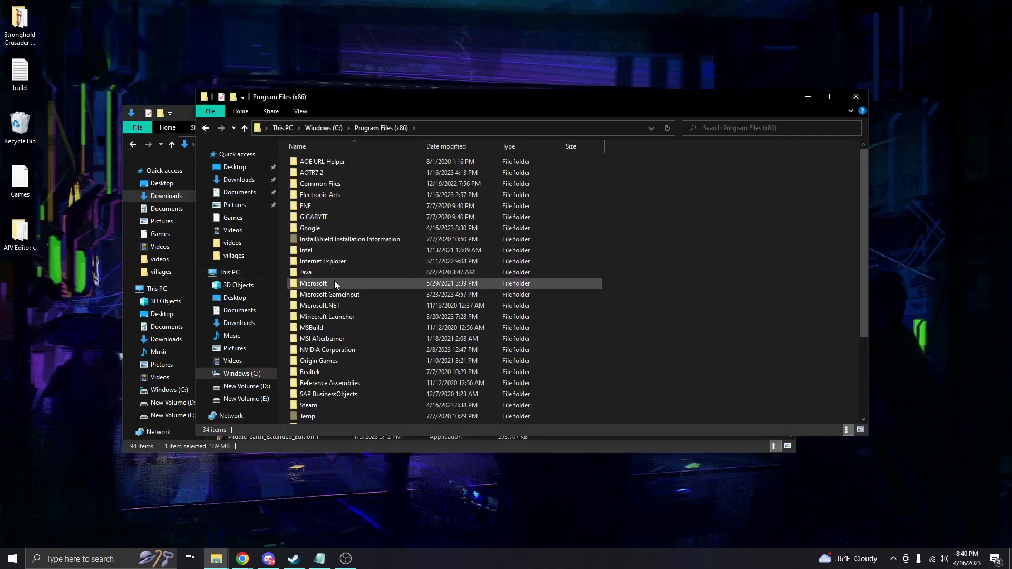
double_click(322, 404)
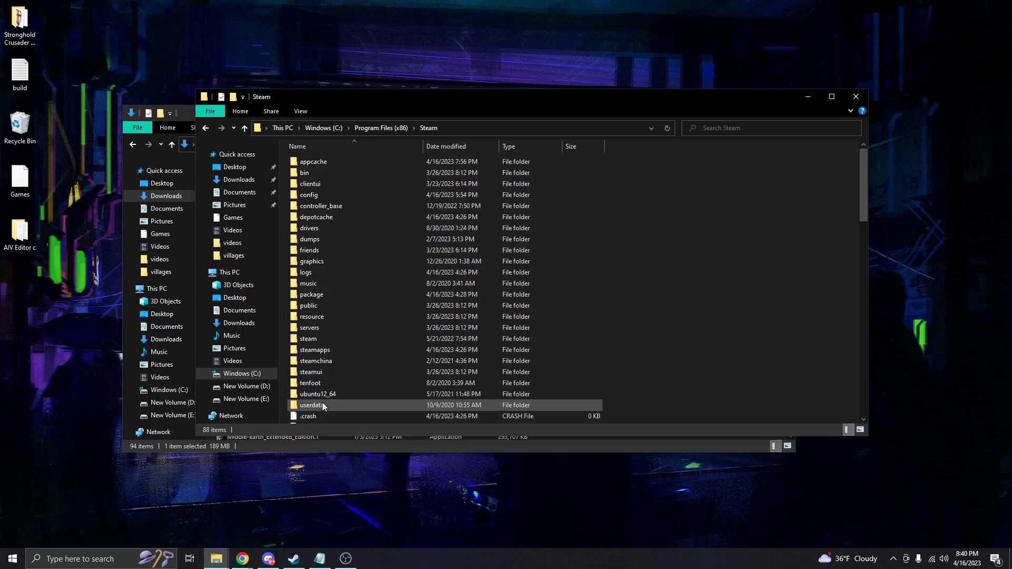
double_click(319, 351)
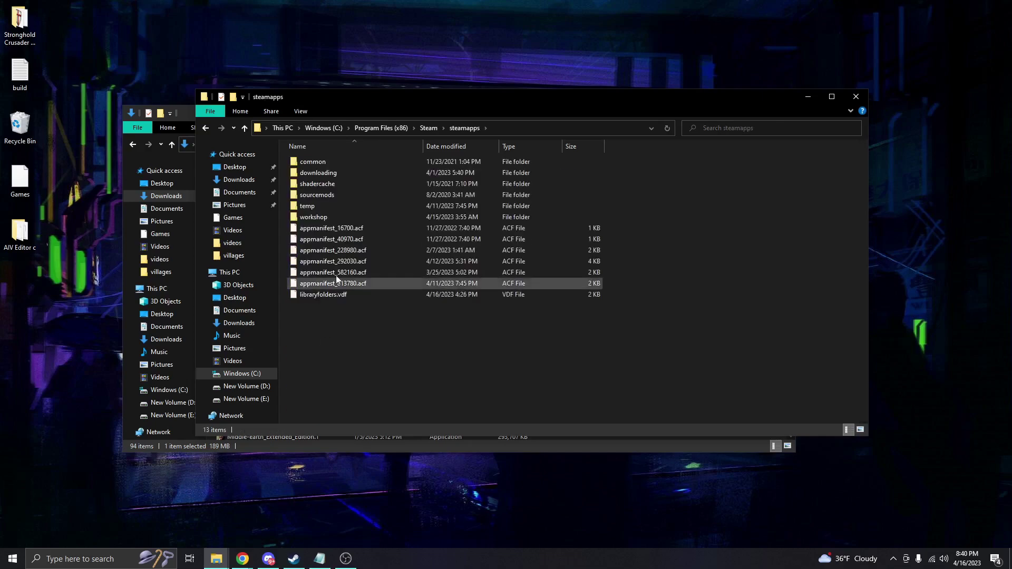
double_click(318, 163)
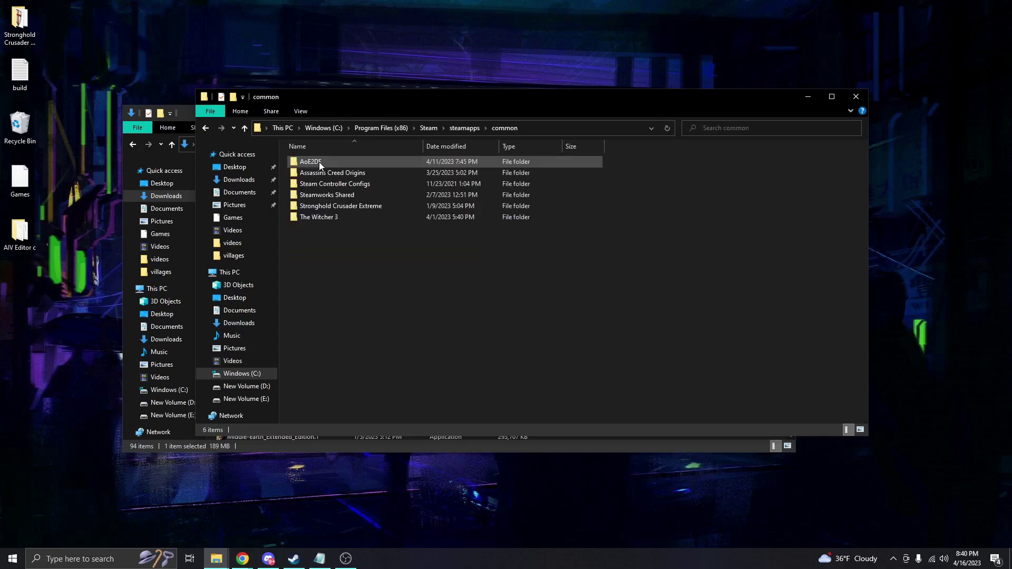
left_click(319, 206)
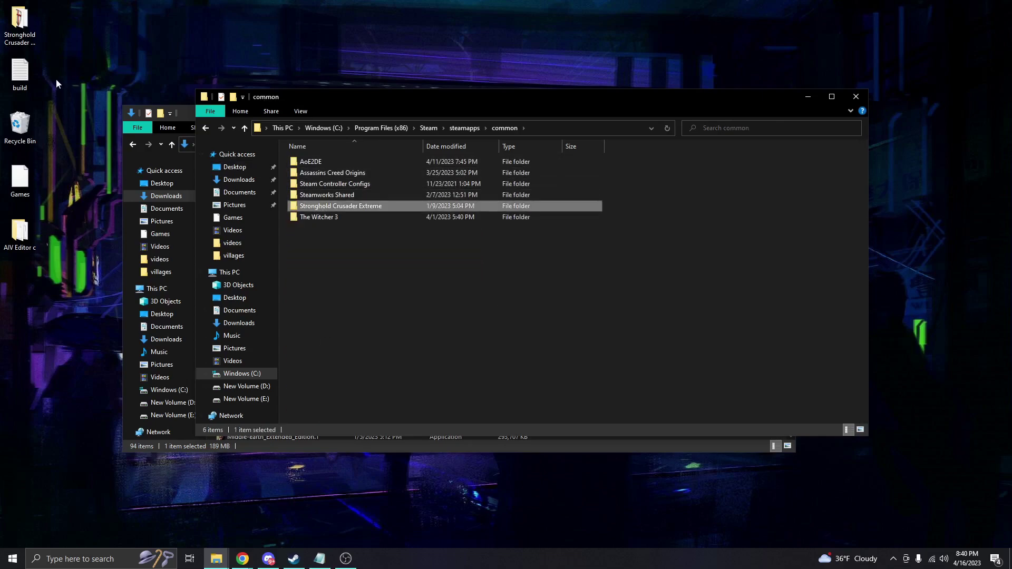
double_click(336, 208)
Locate the Stronghold Crusader game executable in the game folder.
scroll(400, 395, "down", 5)
scroll(400, 400, "down", 1)
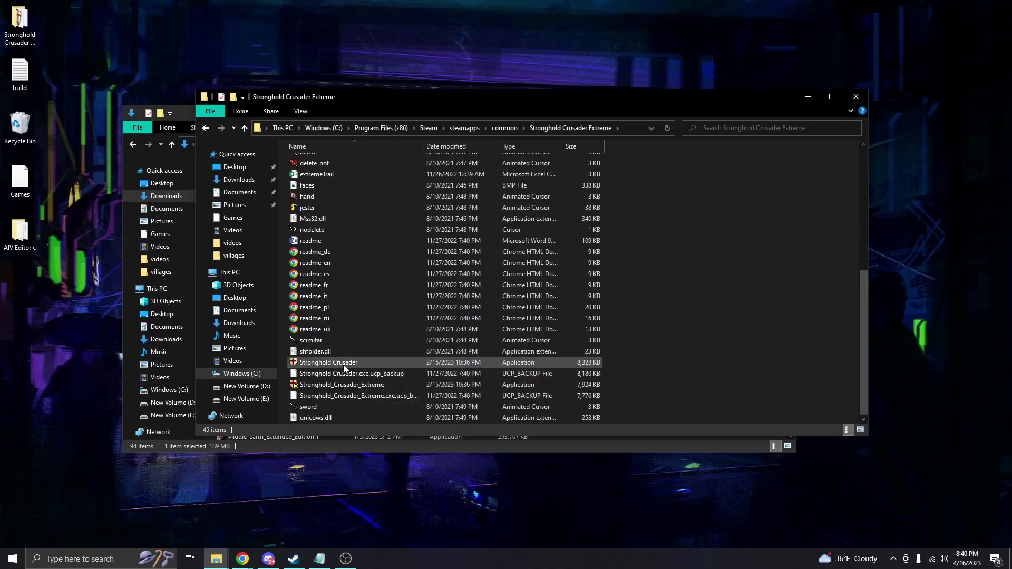
left_click(382, 358)
scroll(415, 348, "up", 5)
scroll(414, 346, "up", 4)
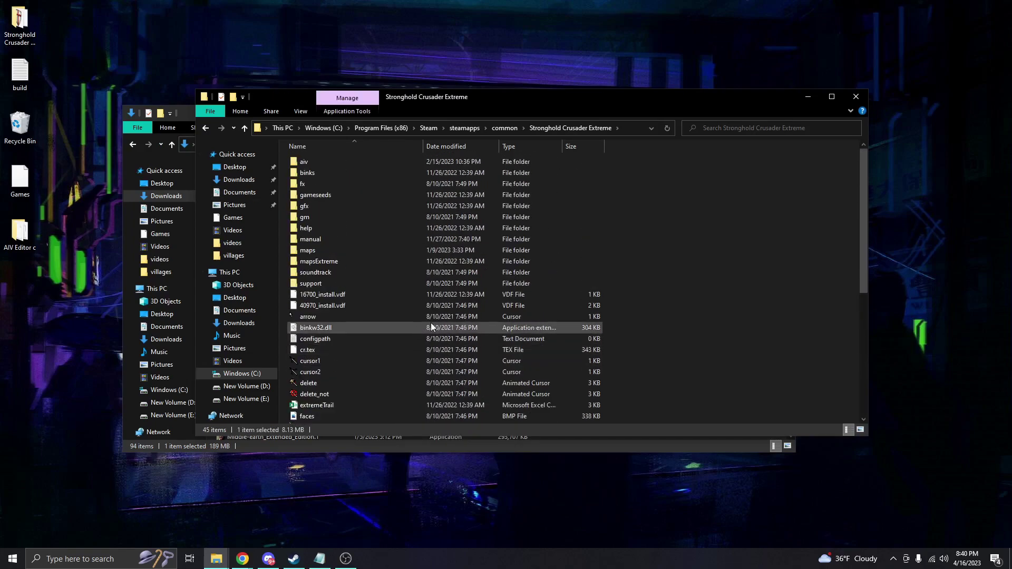
Open the mod ZIP's Legends-Of-The-Orient-main folder in WinRAR, side by side with the game folder.
left_click(856, 97)
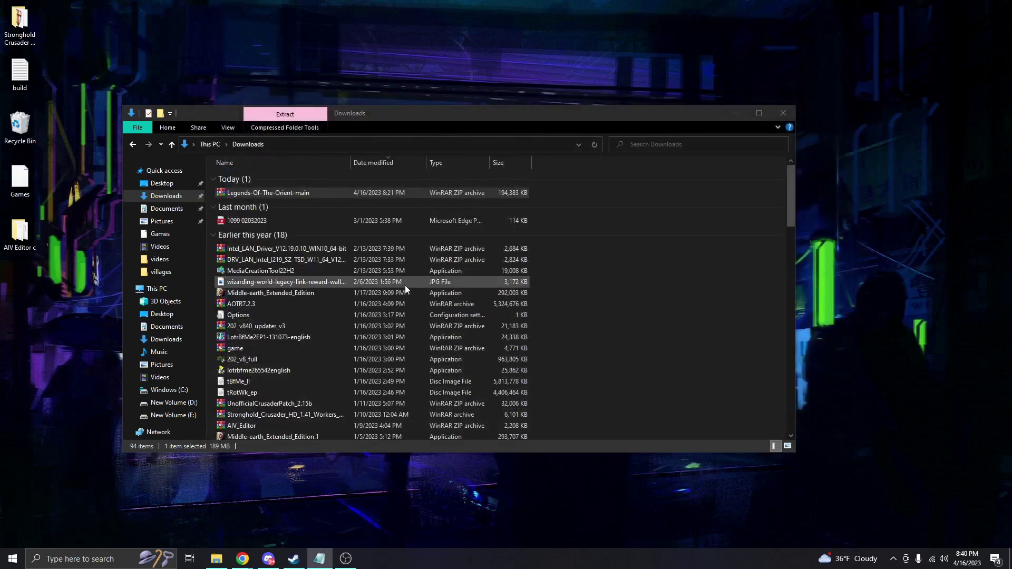
double_click(277, 193)
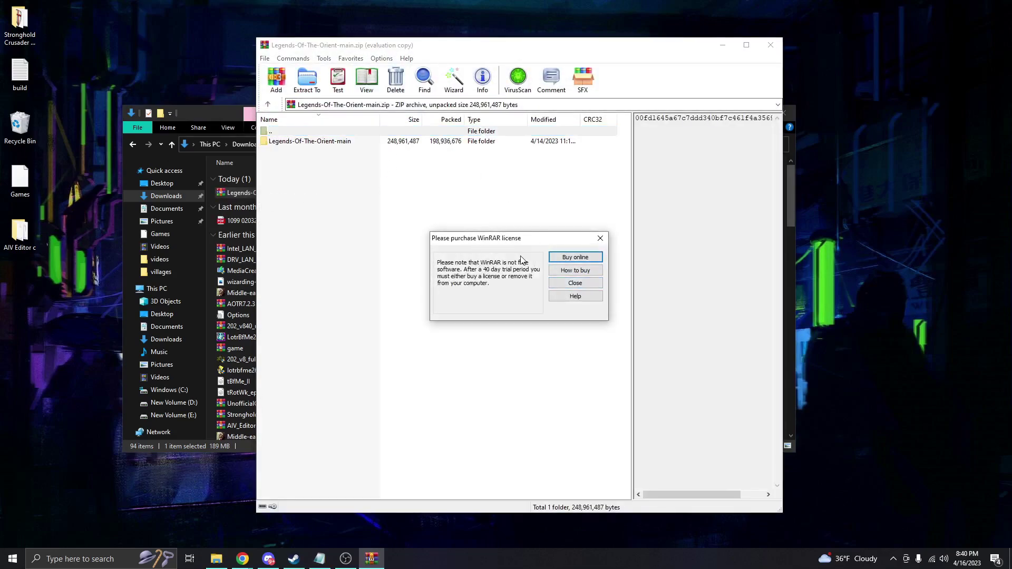
left_click(600, 238)
double_click(303, 142)
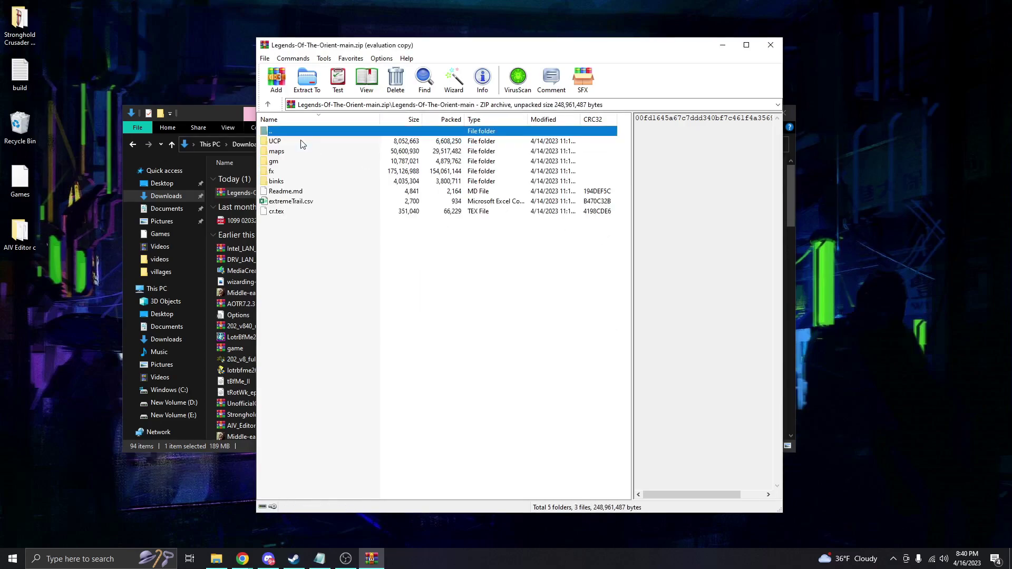
left_click_drag(427, 47, 694, 70)
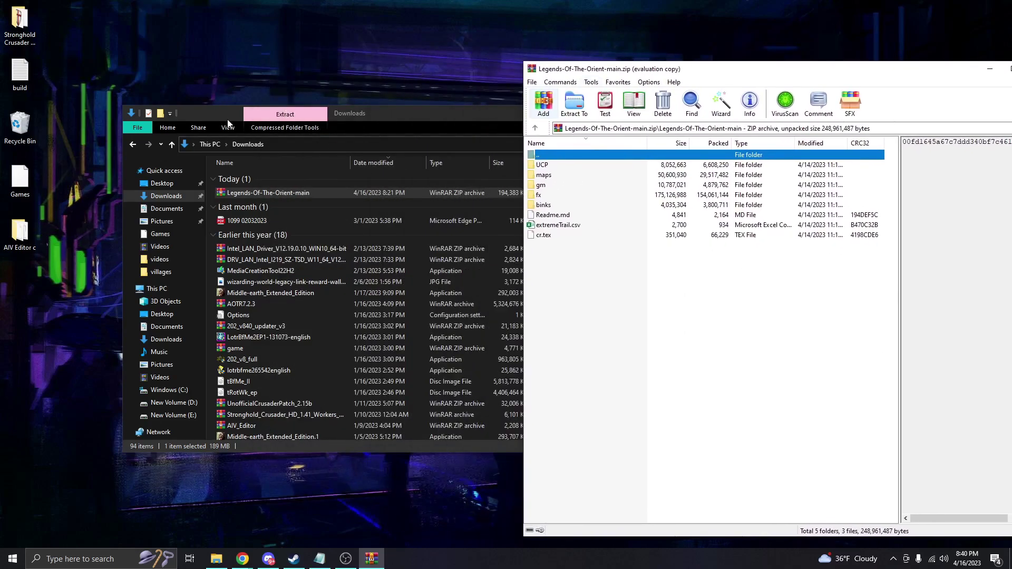
double_click(19, 24)
left_click_drag(441, 101, 2, 131)
left_click(601, 169)
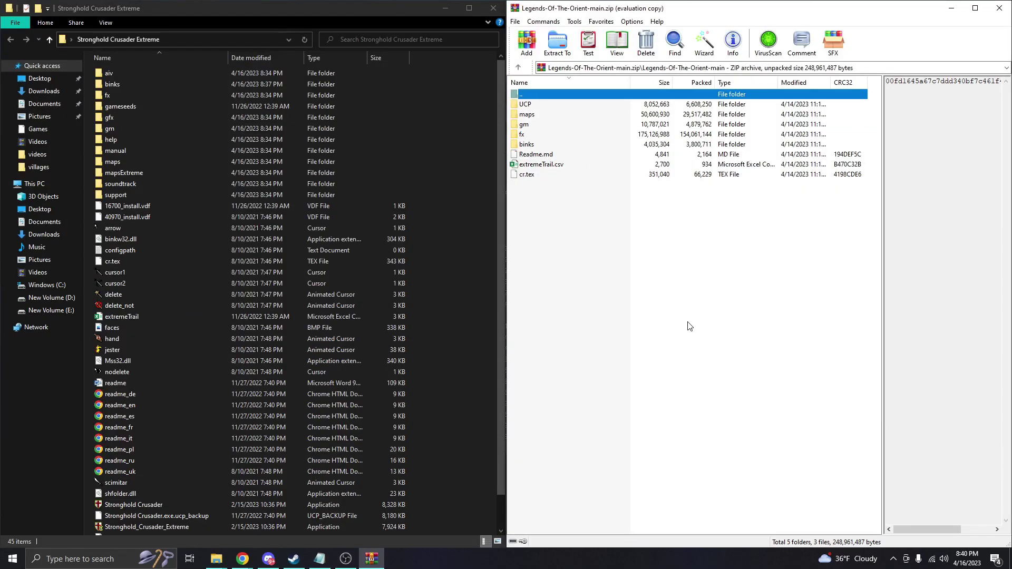
Copy all 32 .bik files from the archive's binks into the game's binks folder, replacing originals.
double_click(157, 83)
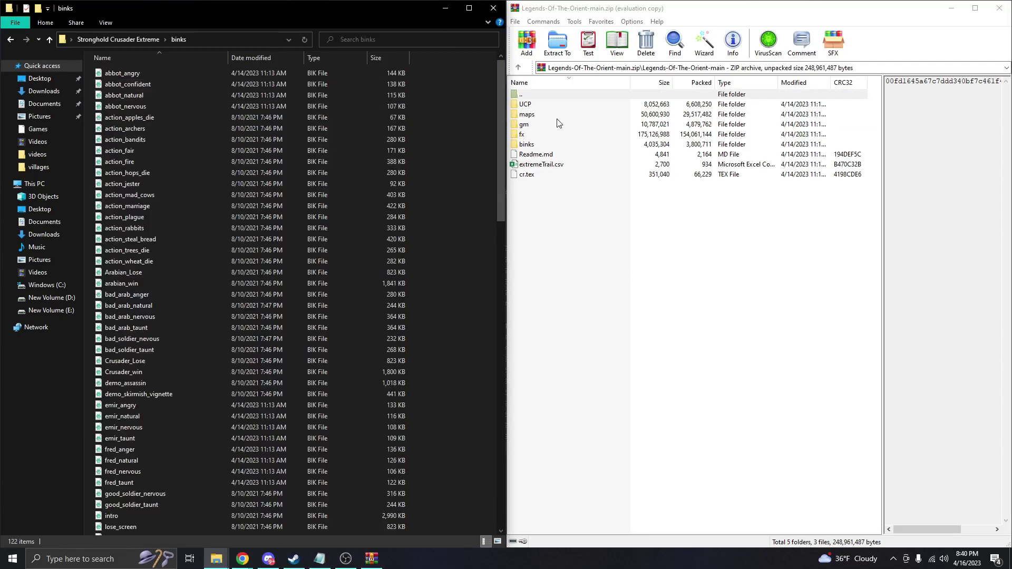
double_click(529, 145)
left_click_drag(572, 460, 546, 108)
left_click_drag(729, 256, 463, 264)
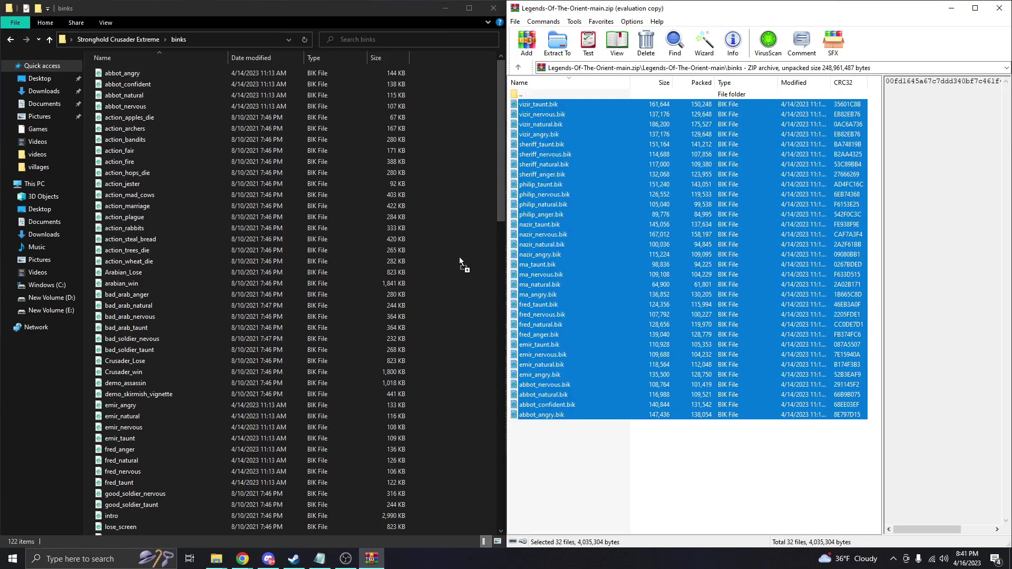
left_click(504, 203)
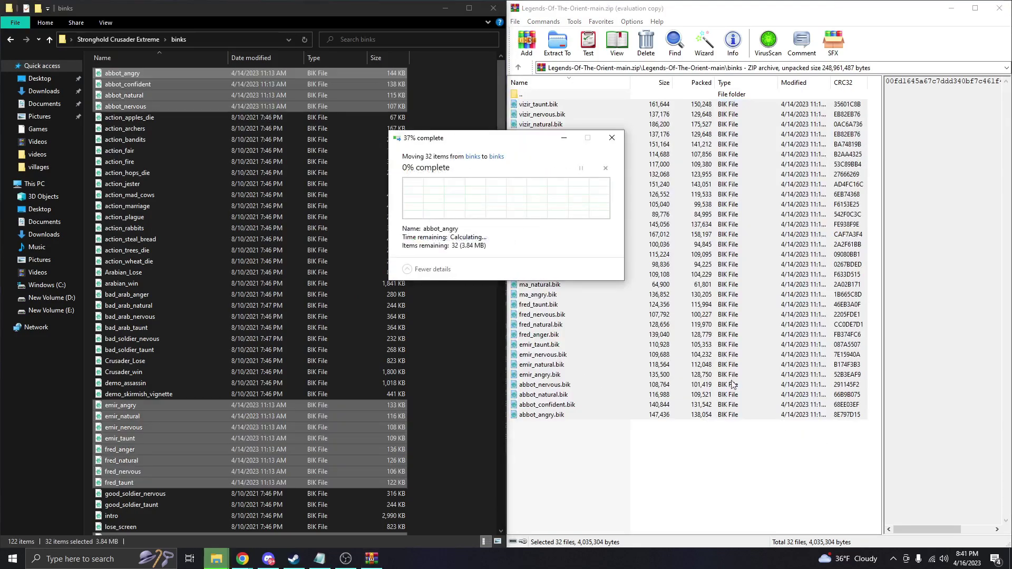
double_click(533, 96)
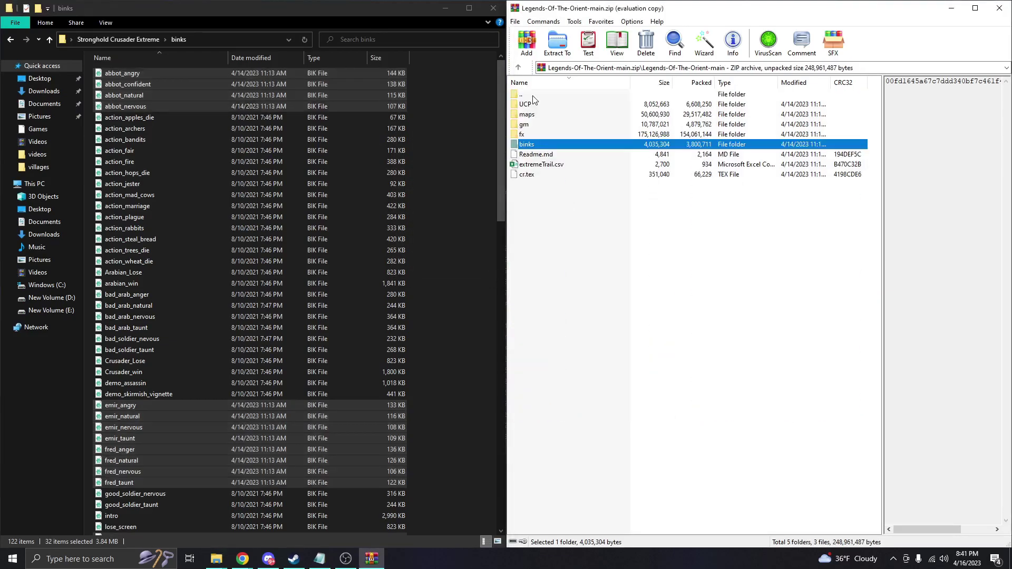
Open the fx\speech folder in both the game folder and the archive.
left_click(10, 40)
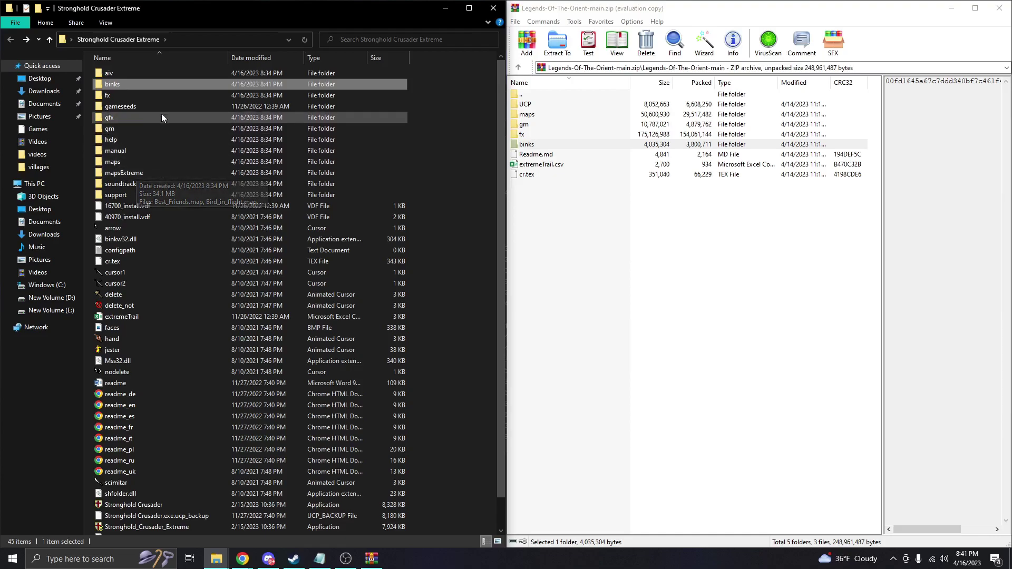
double_click(160, 98)
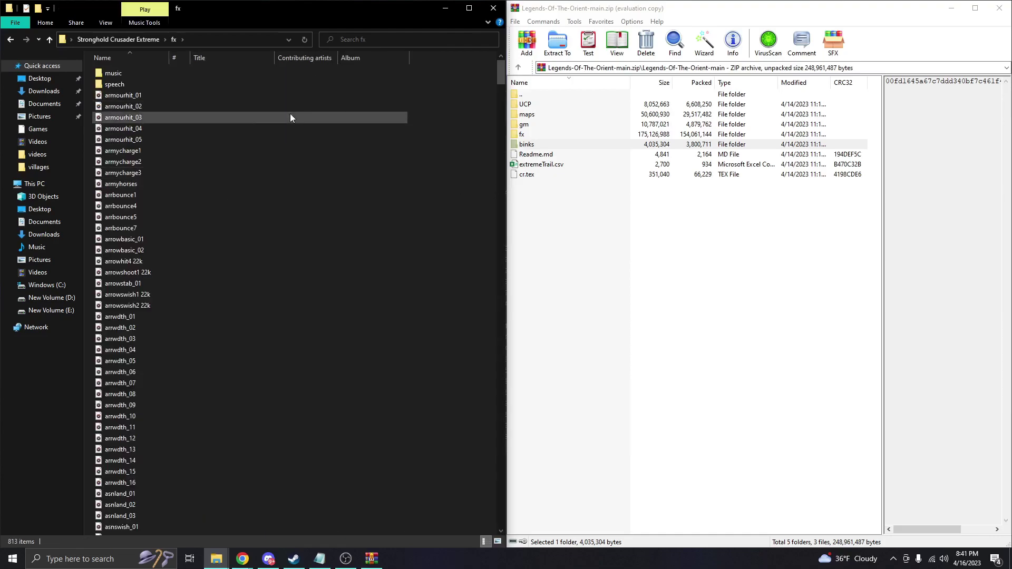
double_click(161, 84)
double_click(543, 134)
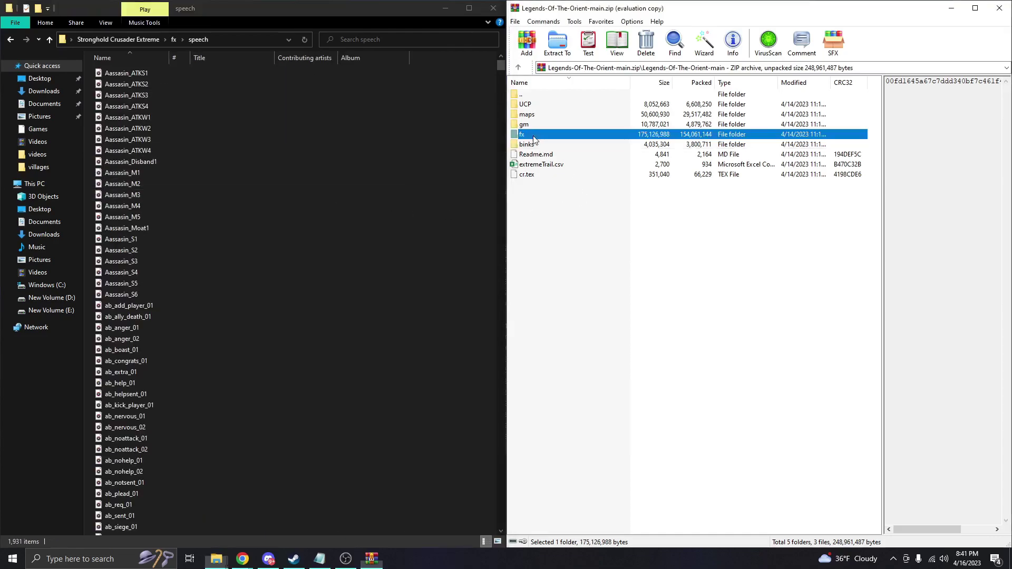
double_click(537, 105)
Move all 273 speech WAV files into the game's speech folder, replacing 265 same-named files.
left_click(618, 305)
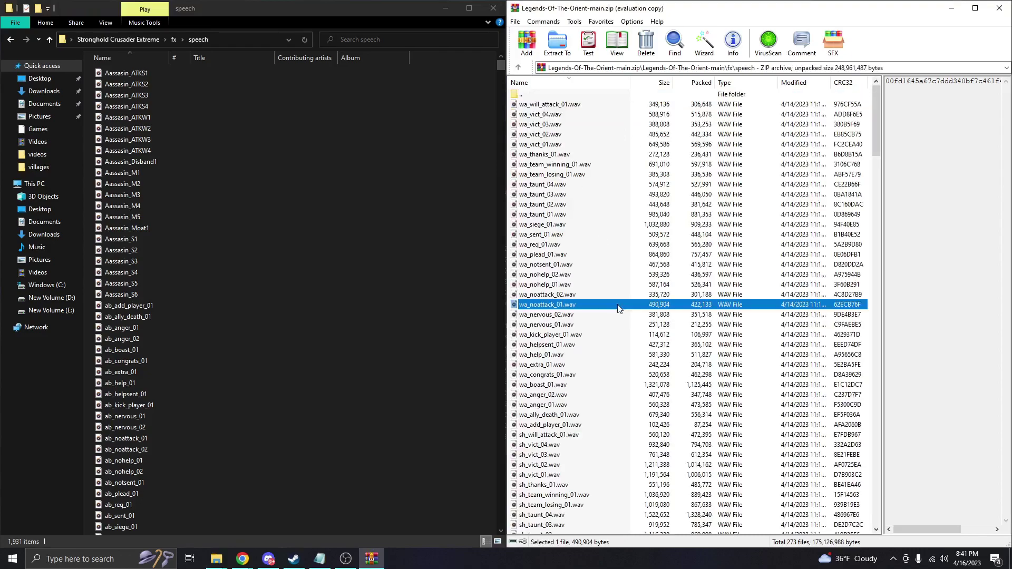
key("ctrl+a")
left_click_drag(676, 270, 357, 241)
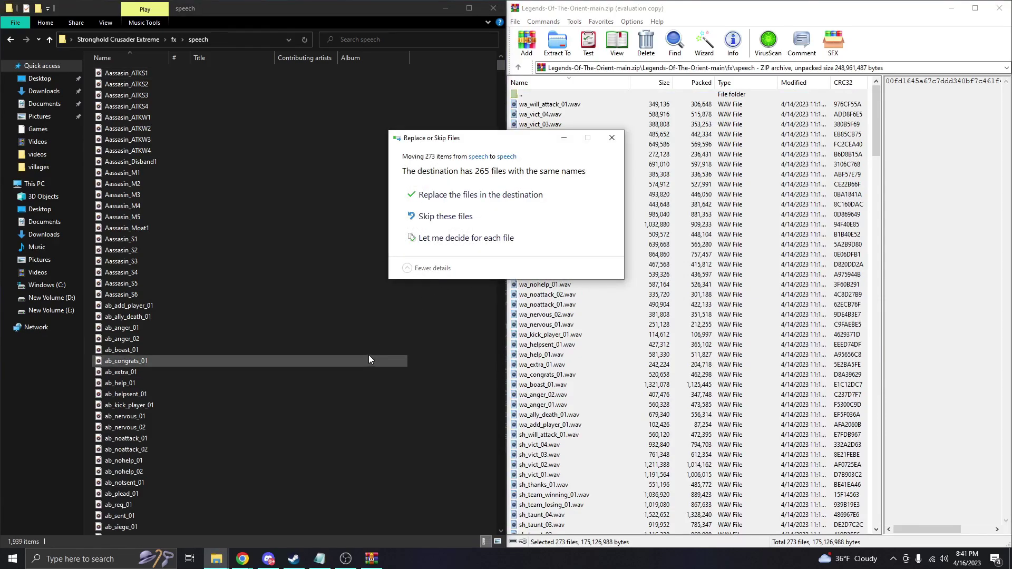
left_click(474, 196)
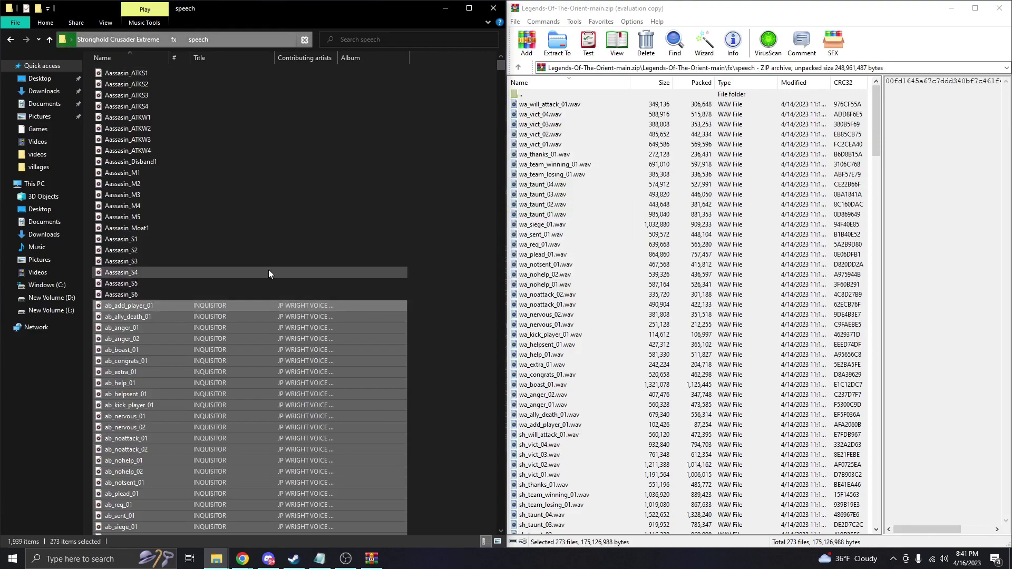
scroll(327, 305, "down", 4)
scroll(314, 341, "down", 5)
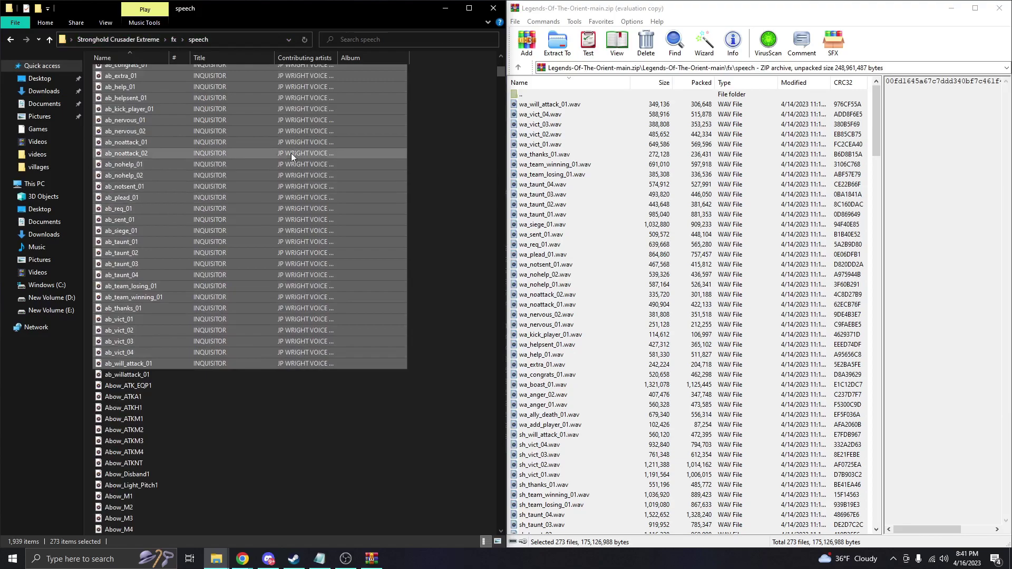
scroll(293, 405, "down", 5)
scroll(294, 403, "up", 14)
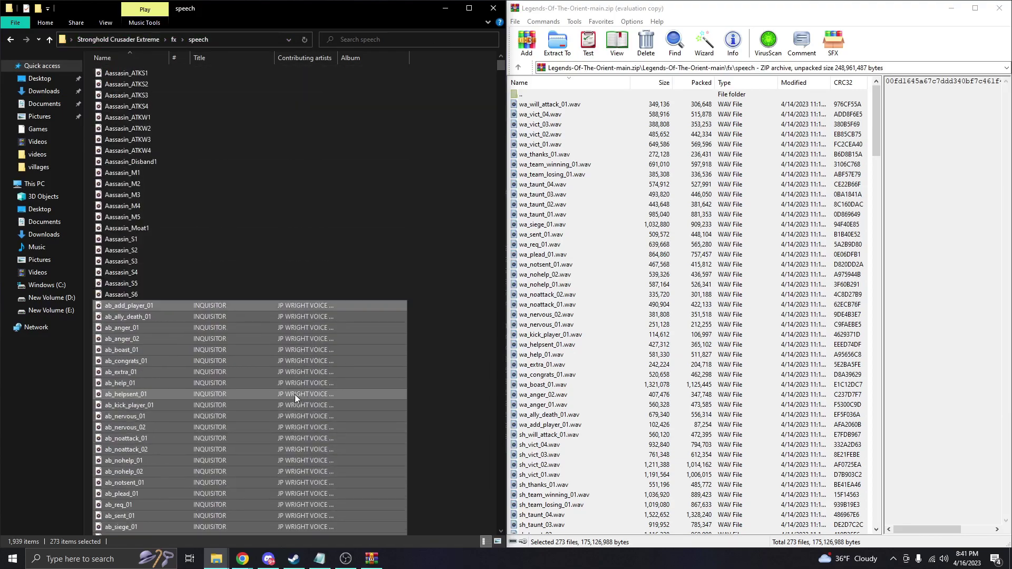
Open gm in both windows and replace the game's interface_icons2.gm1 with the mod's copy.
double_click(539, 96)
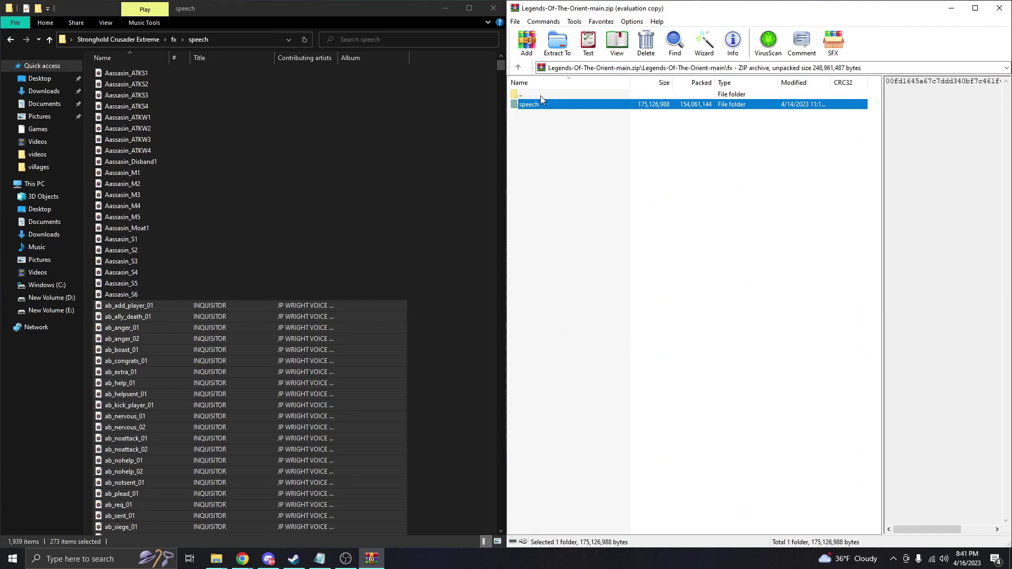
double_click(540, 96)
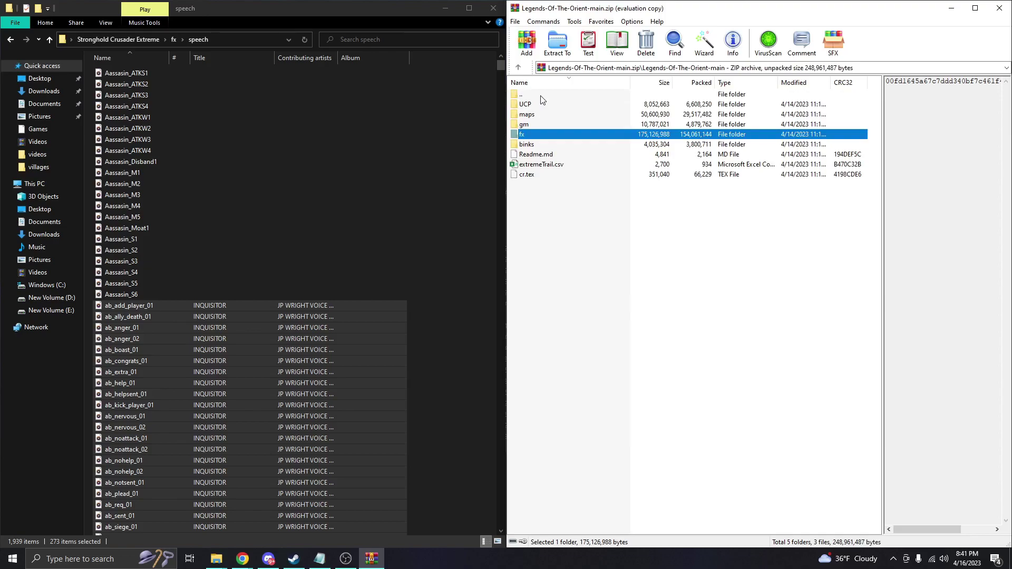
double_click(533, 124)
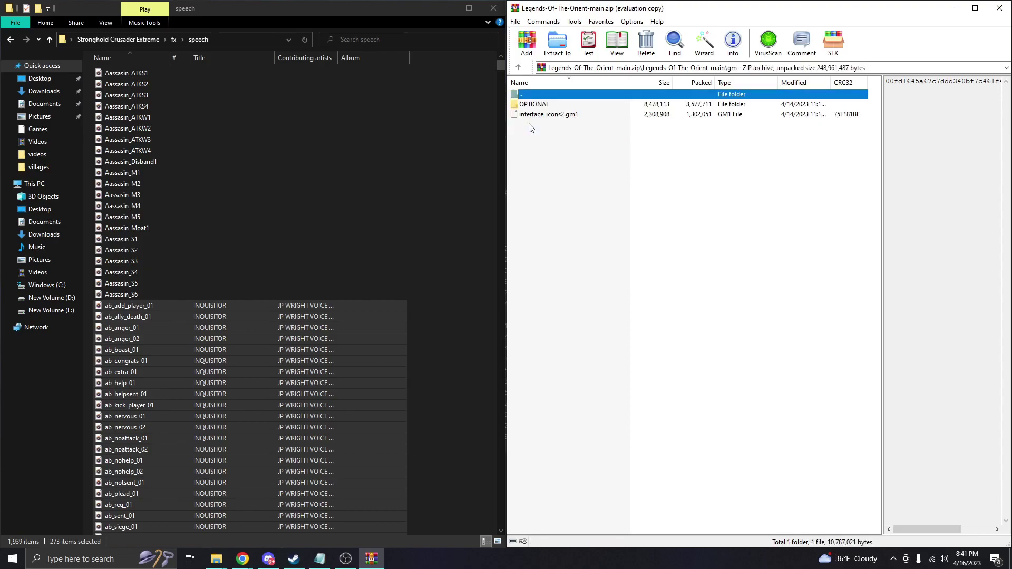
left_click(535, 115)
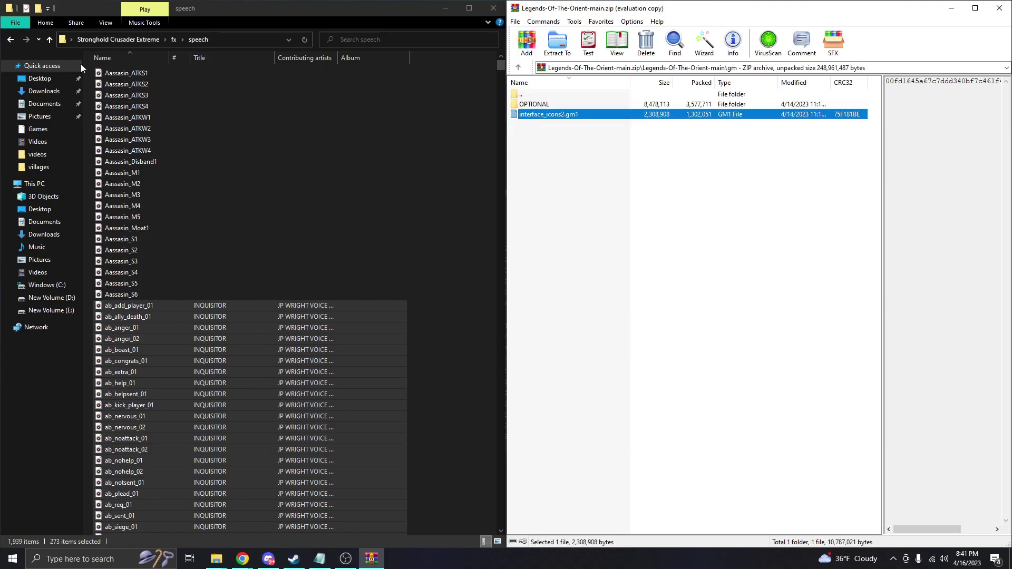
left_click(13, 41)
left_click(12, 41)
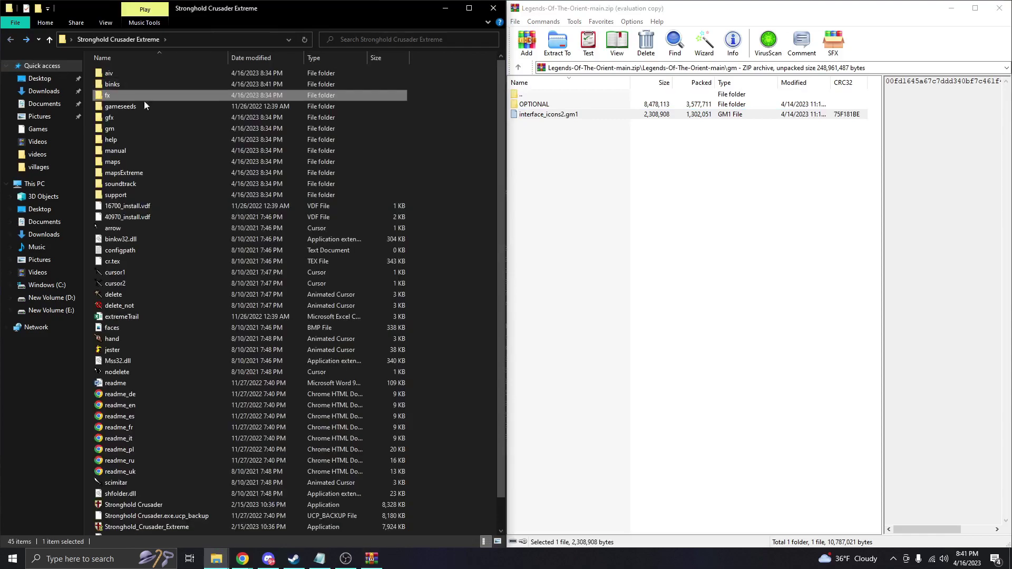
double_click(145, 128)
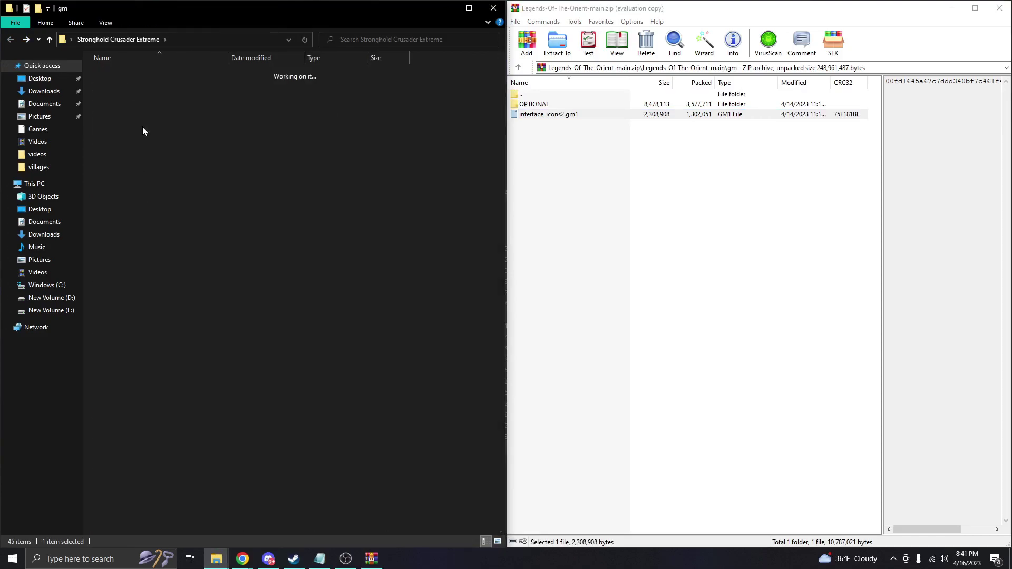
left_click(550, 114)
left_click_drag(549, 114, 459, 133)
left_click(473, 207)
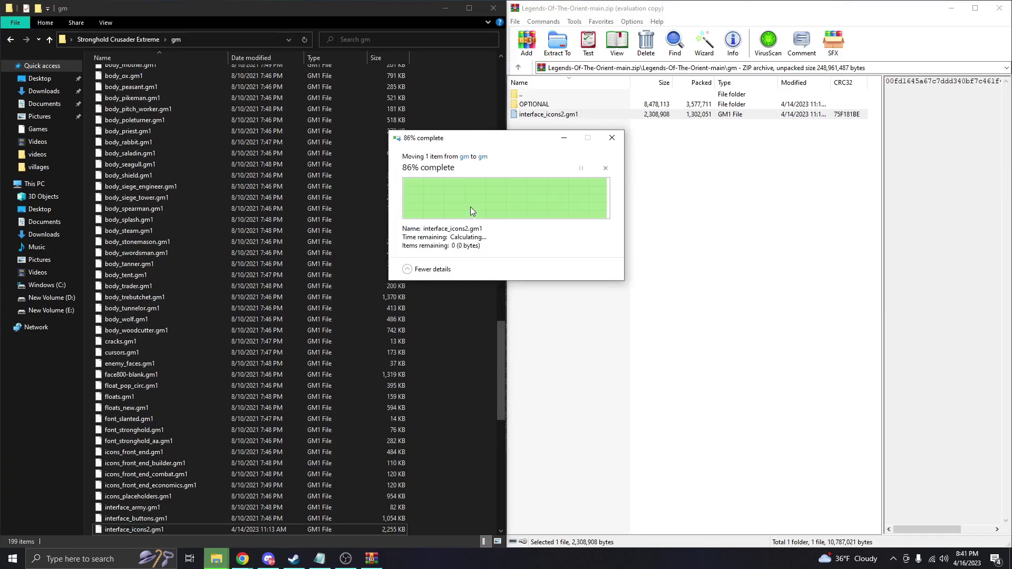
Copy the five OPTIONAL [EUROPEAN] and [MIXED] .gm1 files into the game's gm folder.
double_click(548, 105)
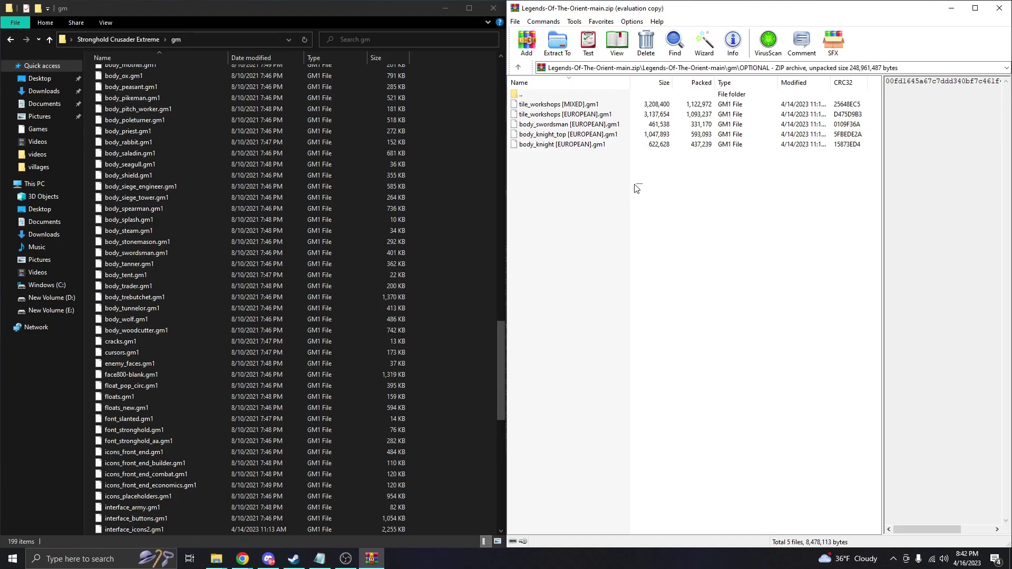
left_click_drag(638, 185, 563, 102)
left_click(638, 224)
left_click_drag(656, 195, 571, 106)
left_click(611, 196)
left_click(579, 114)
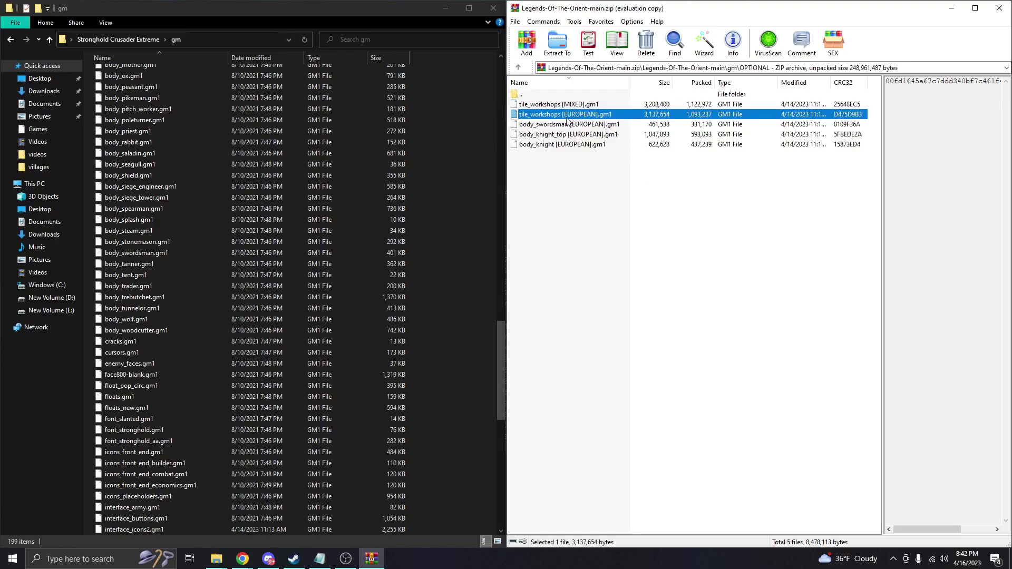
left_click_drag(685, 204, 581, 106)
left_click_drag(586, 146, 476, 163)
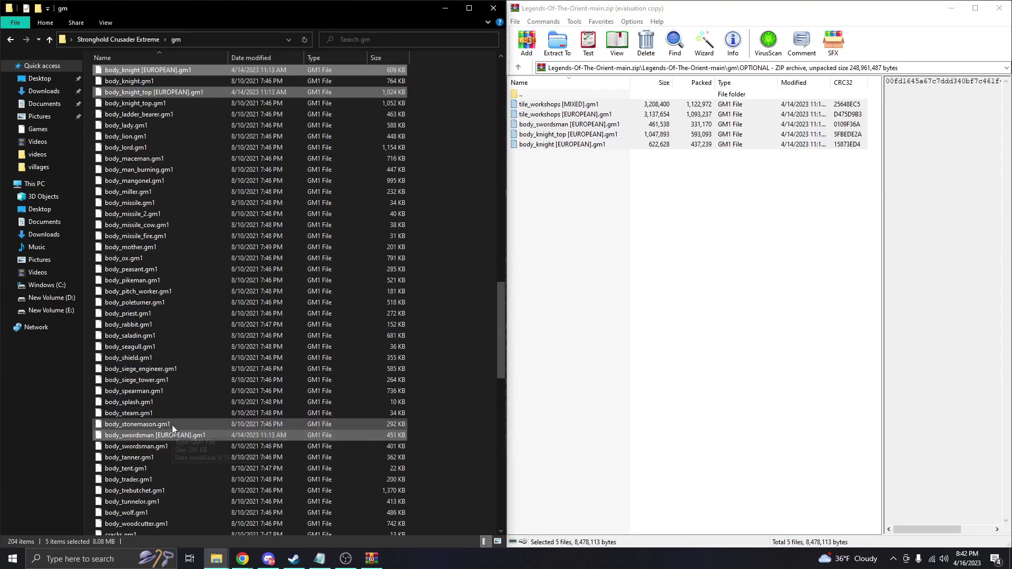
Compare body_swordsman.gm1 with body_swordsman [EUROPEAN].gm1, then return to the archive's gm folder.
left_click(152, 450)
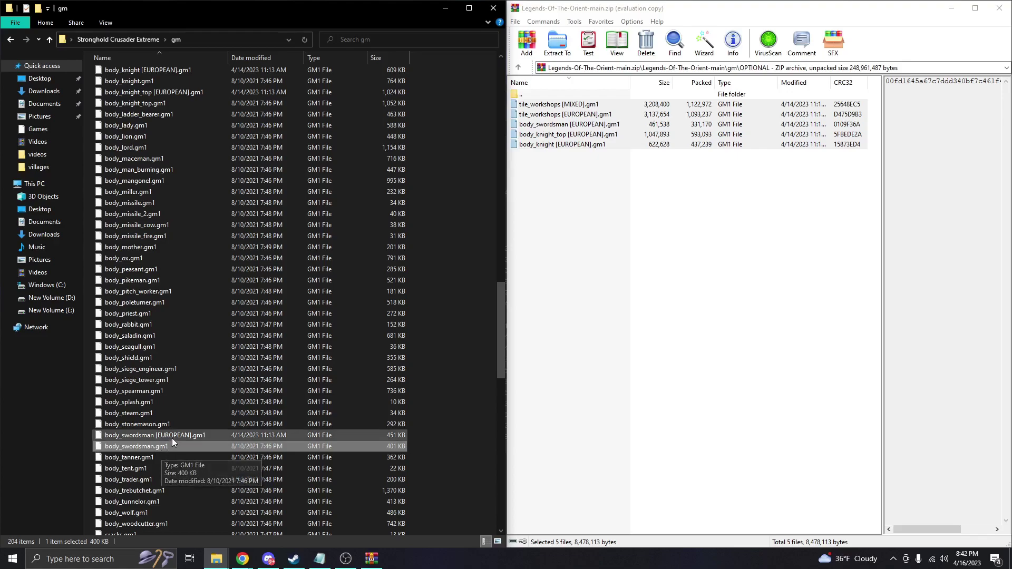
left_click(172, 438)
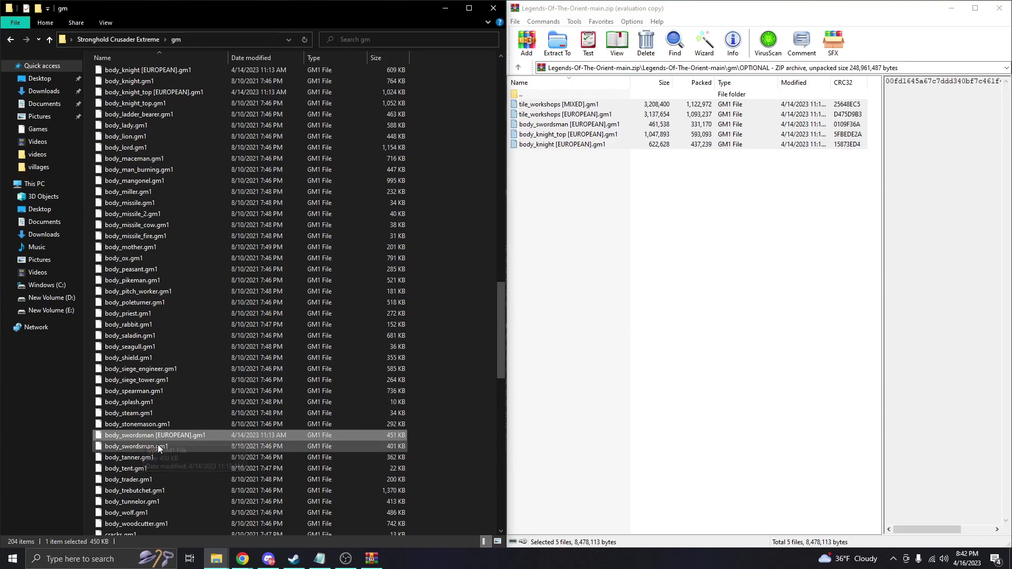
left_click(158, 445)
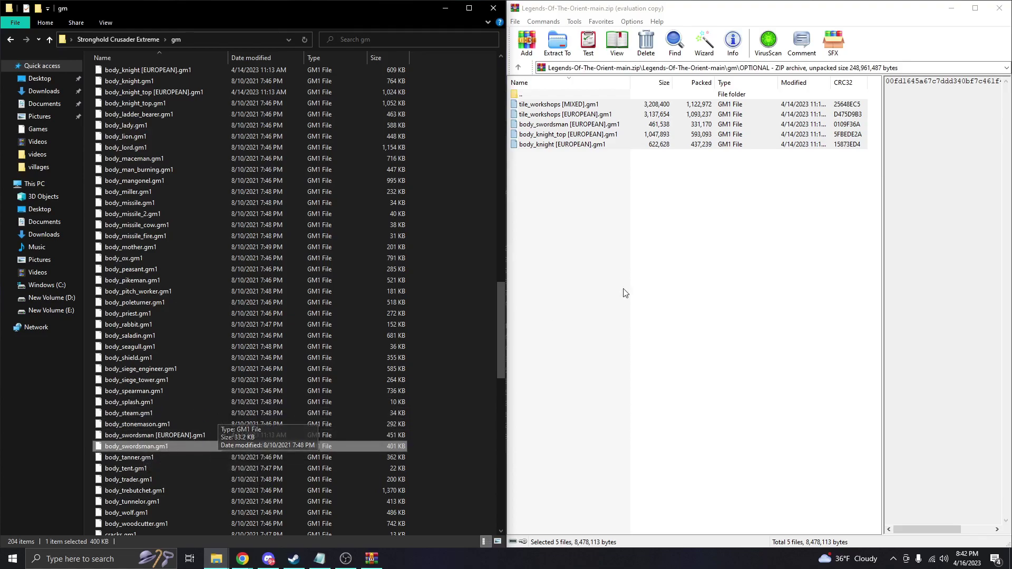
double_click(530, 96)
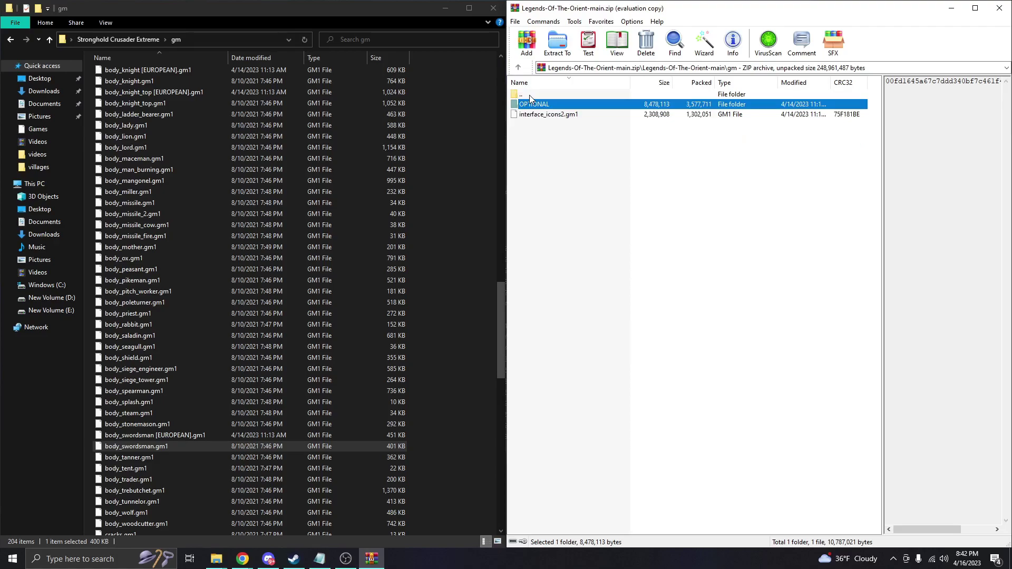
Move the archive's top-level cr.tex into the Stronghold Crusader Extreme folder, replacing the existing file.
left_click(11, 41)
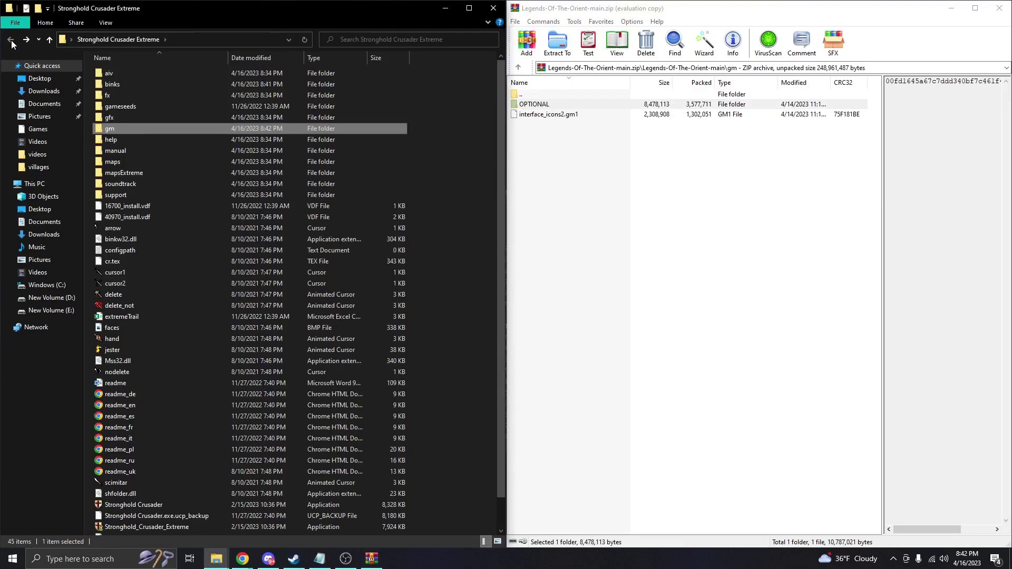
double_click(545, 96)
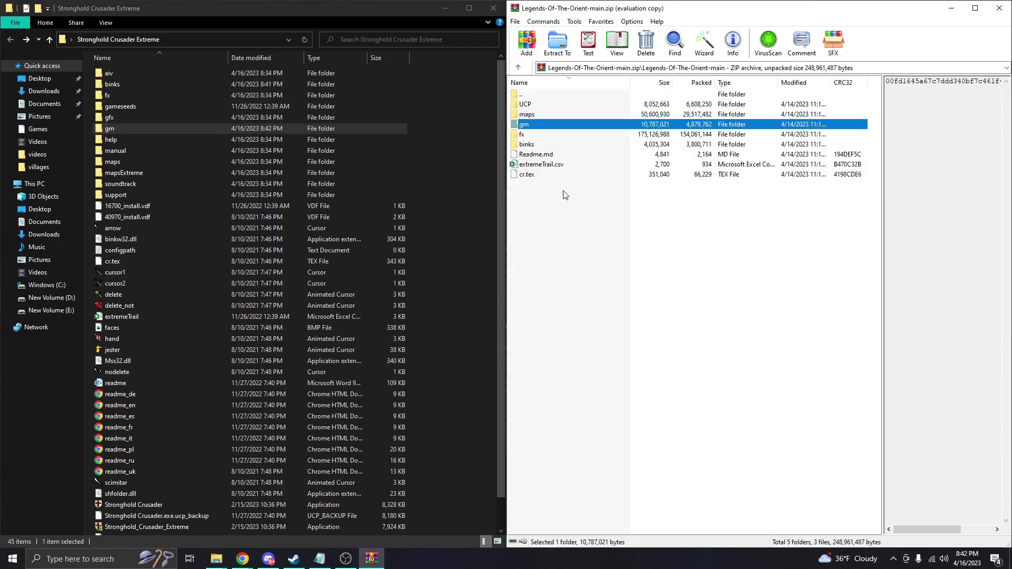
left_click(540, 177)
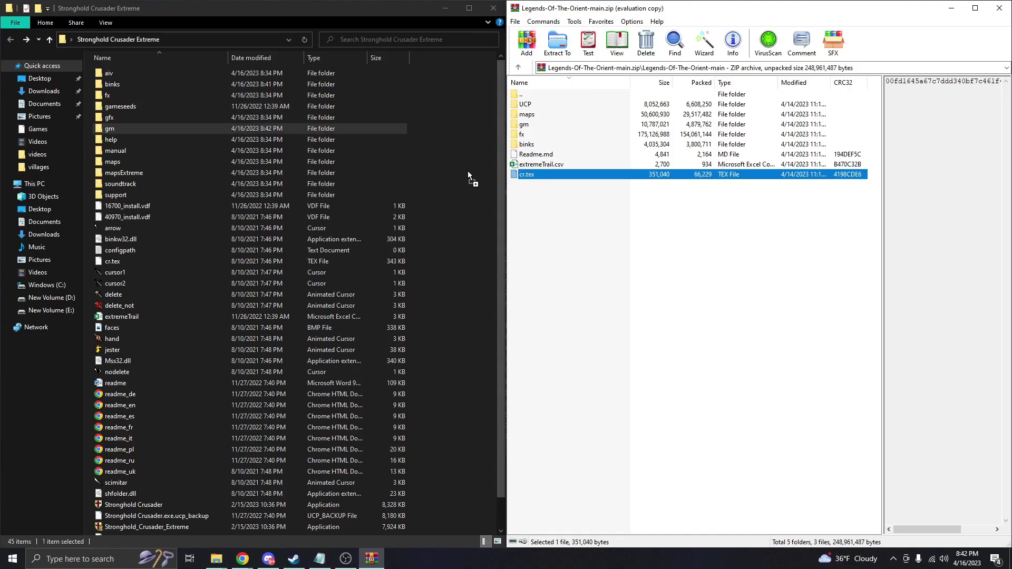
left_click_drag(468, 175, 468, 176)
left_click(483, 195)
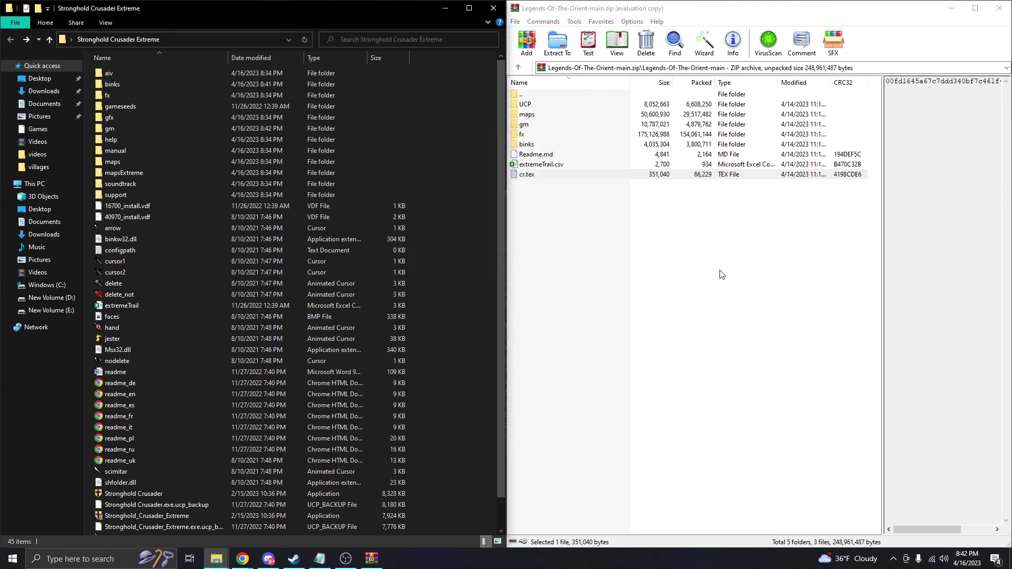
Launch the Unofficial Crusader Patch installer from the archive's UCP folder in English.
double_click(525, 106)
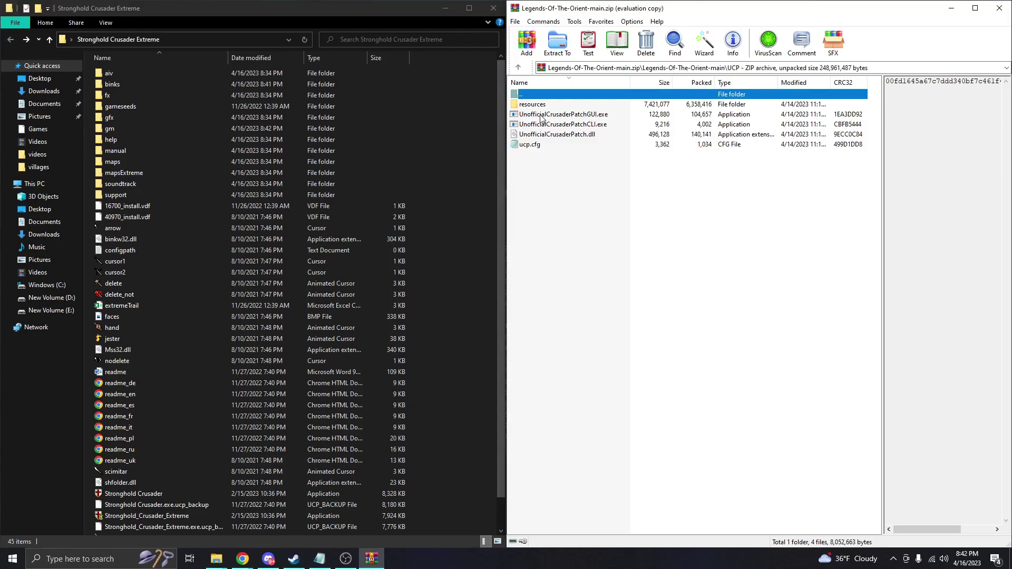
double_click(537, 116)
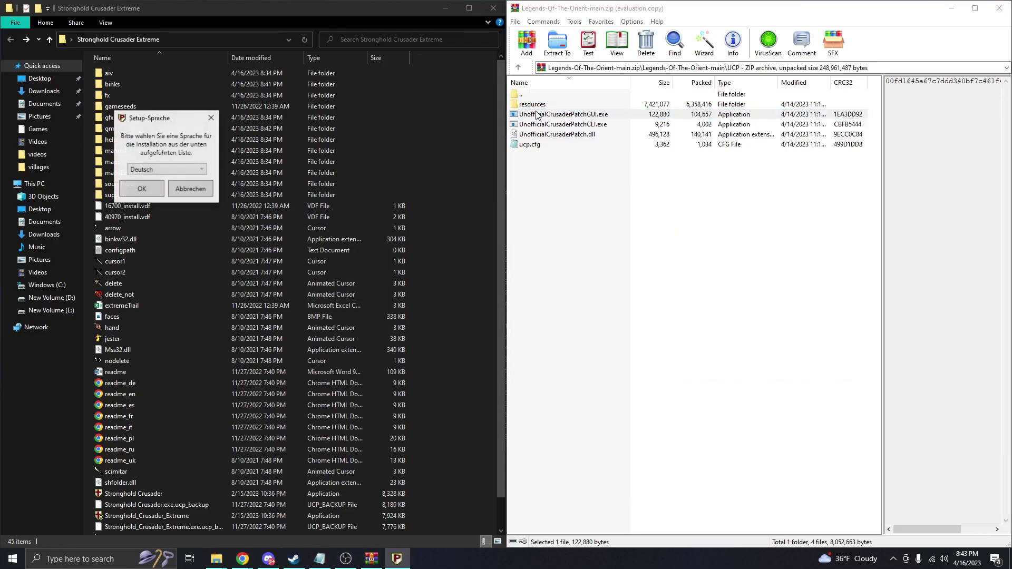
left_click(178, 170)
left_click(158, 186)
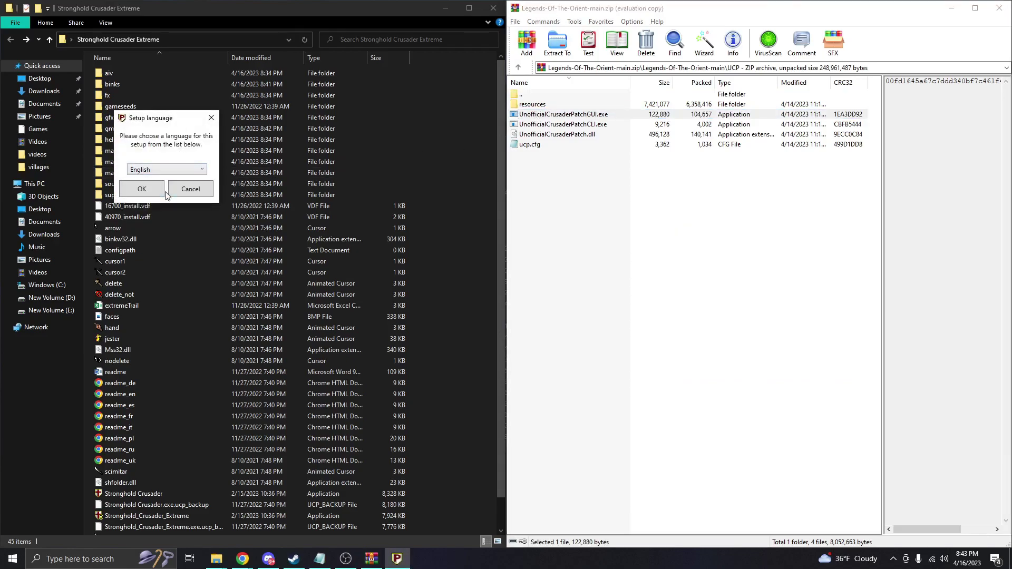
left_click(150, 188)
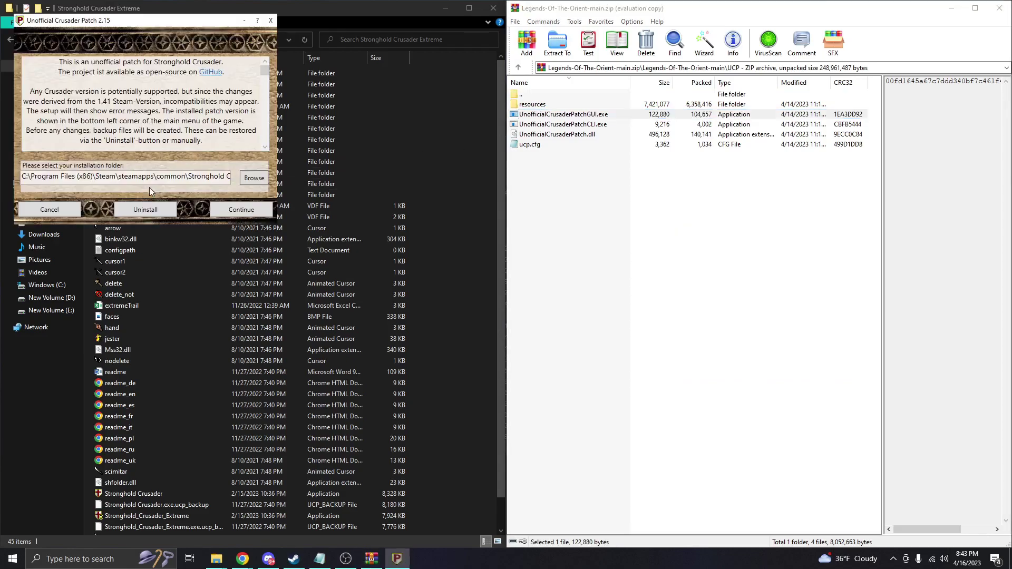
Set the install folder to Stronghold Crusader Extreme on the Desktop.
left_click(252, 178)
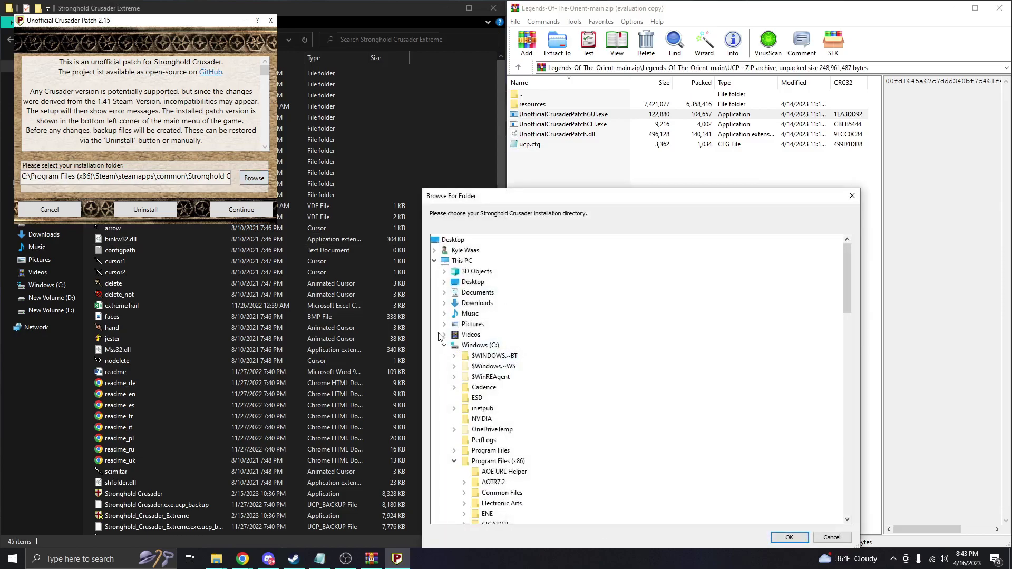
left_click(445, 282)
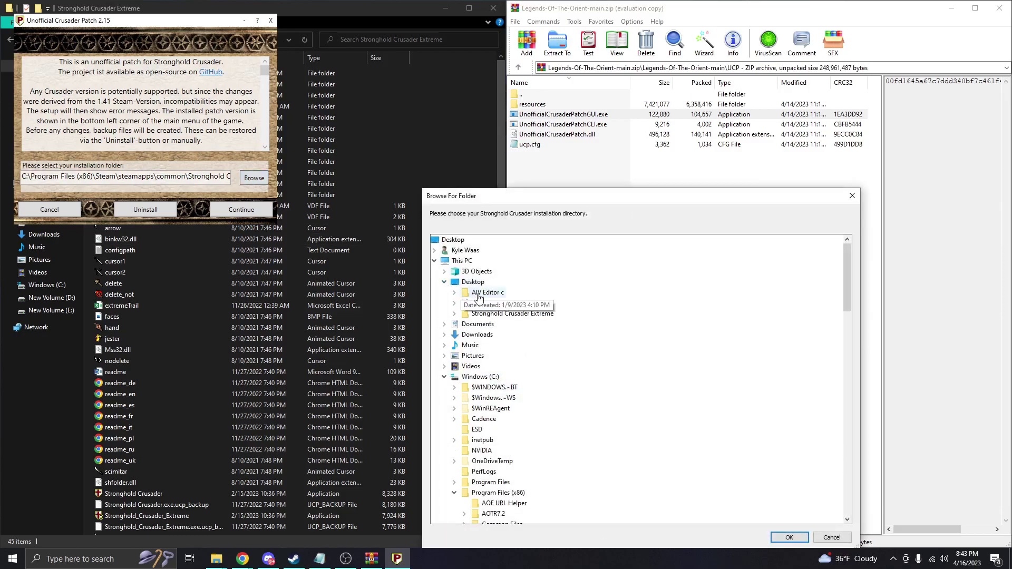
double_click(494, 315)
left_click(788, 537)
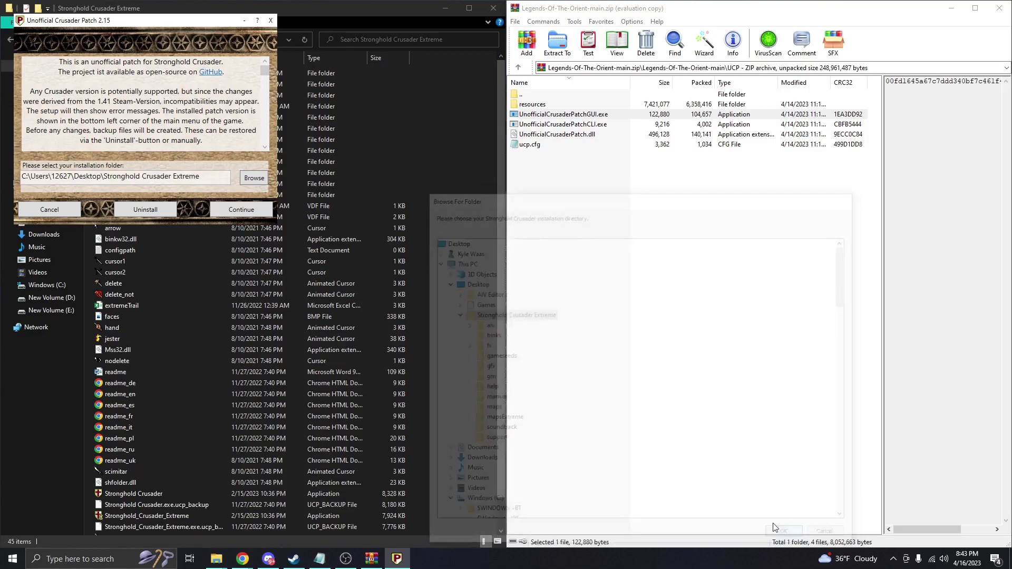
Review the Bugfixes, Other, AI lords, Units and AIV tabs of the patch options.
left_click(258, 208)
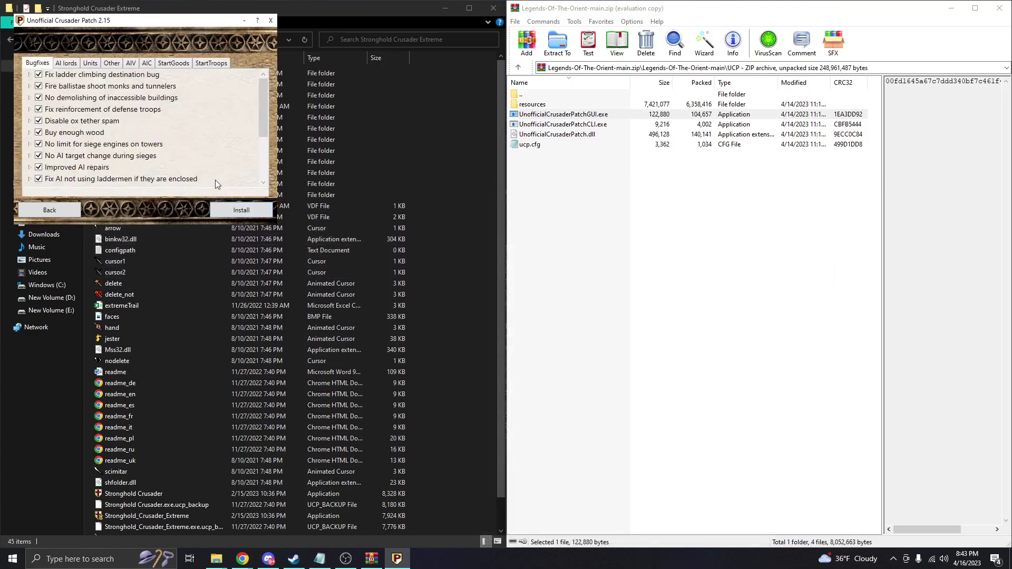
left_click(111, 63)
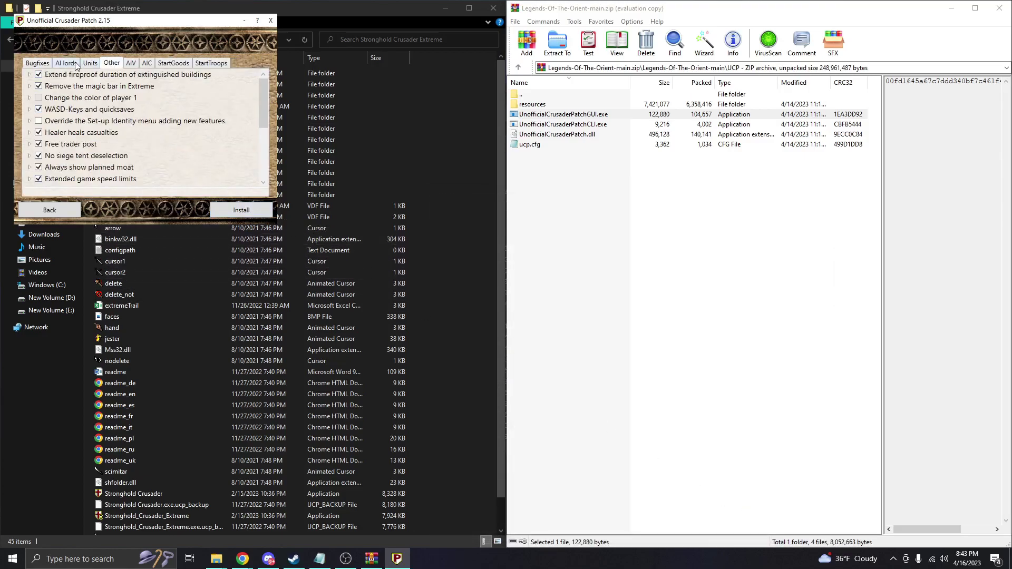
left_click(76, 63)
left_click(90, 64)
left_click(131, 63)
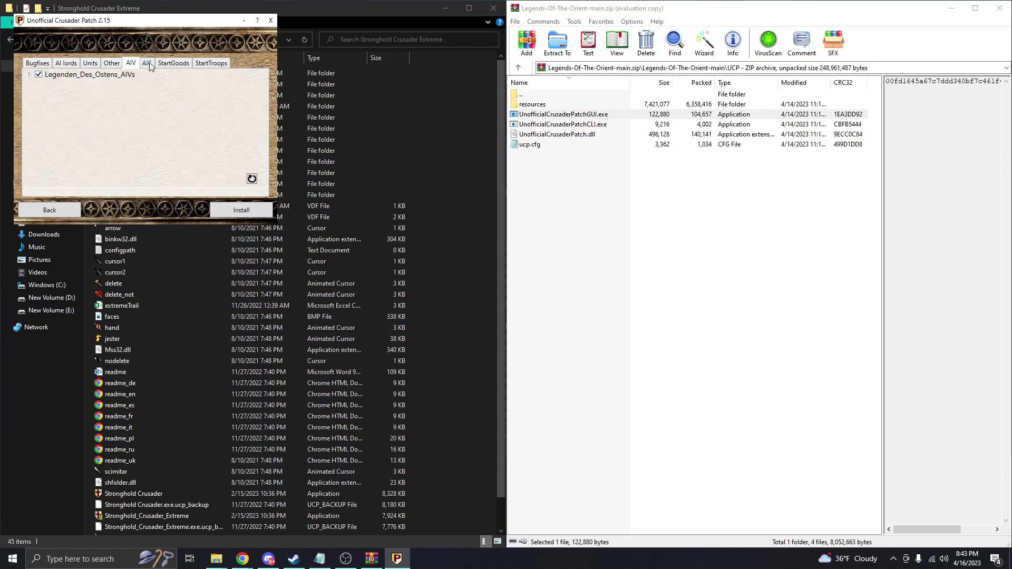
left_click(112, 66)
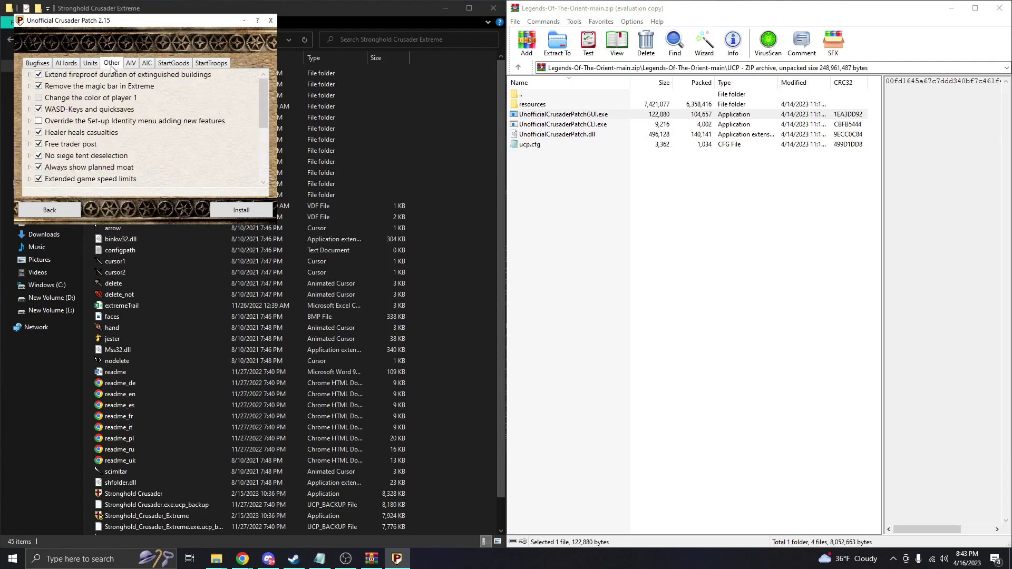
scroll(136, 154, "down", 4)
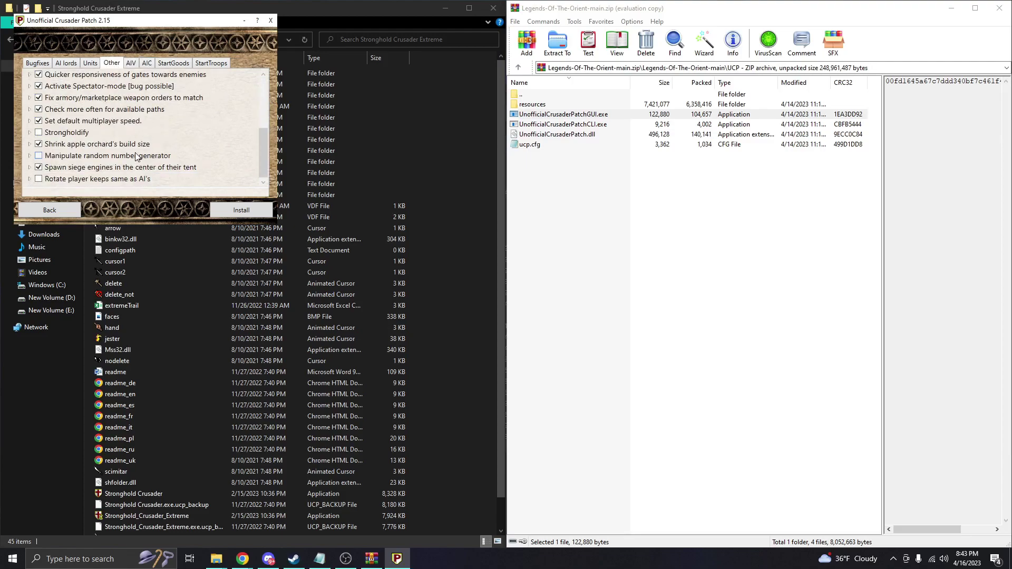
scroll(136, 156, "up", 4)
Check the AIC, StartGoods and StartTroops tabs, then install without backing up custom AIVs.
left_click(146, 64)
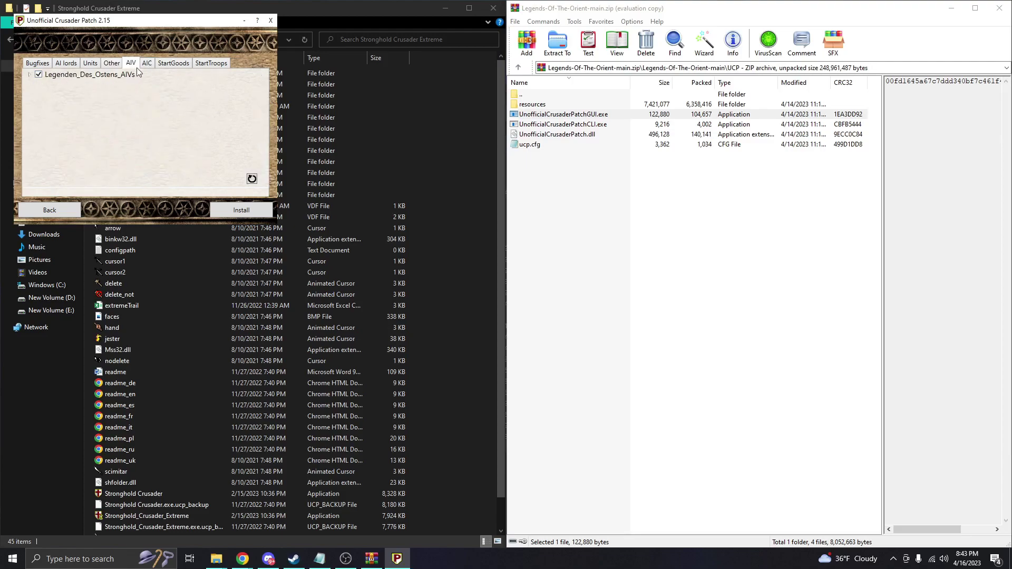
left_click(161, 64)
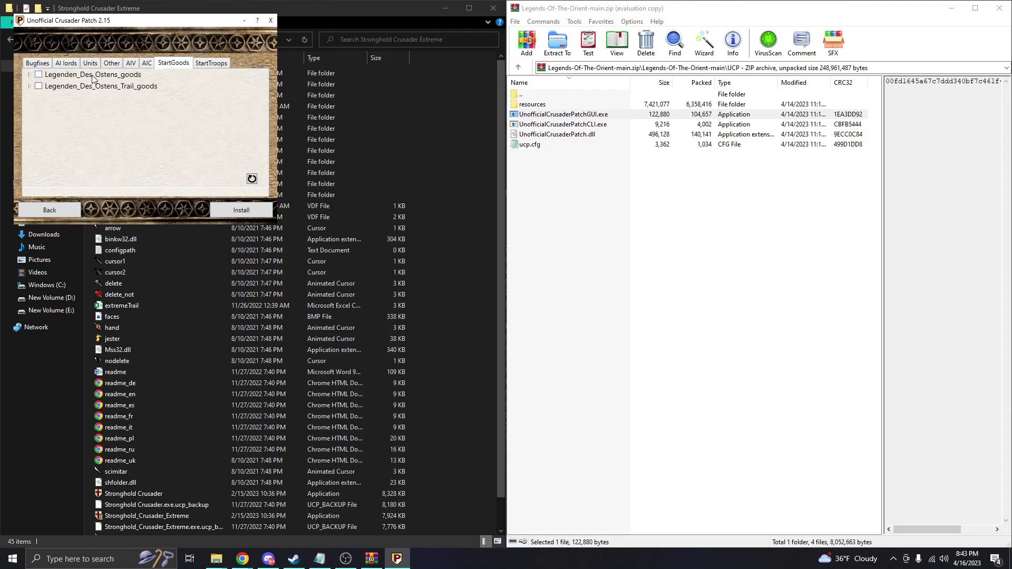
left_click(215, 65)
left_click(167, 65)
left_click(143, 65)
left_click(130, 64)
left_click(112, 64)
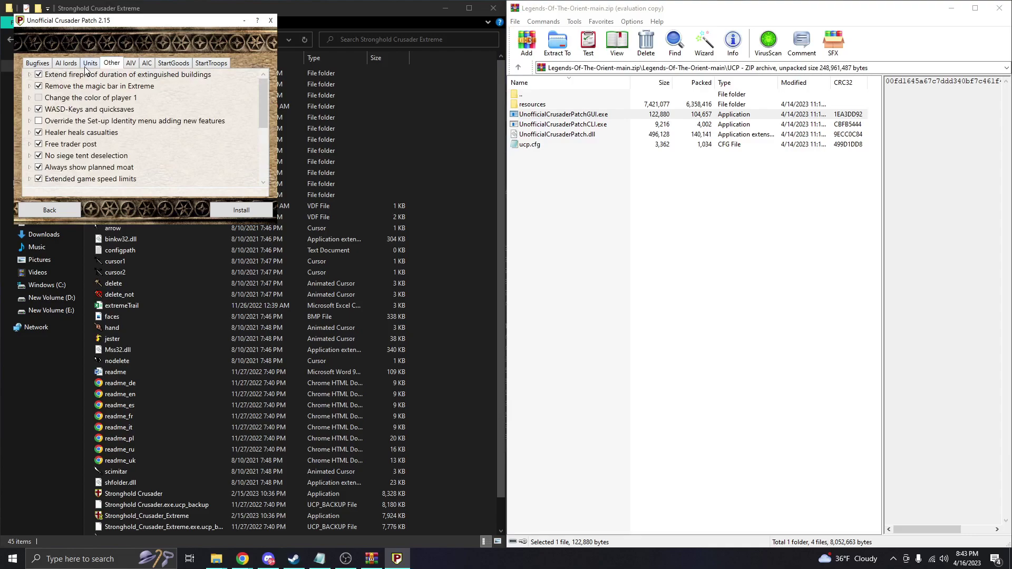
left_click(85, 66)
left_click(68, 65)
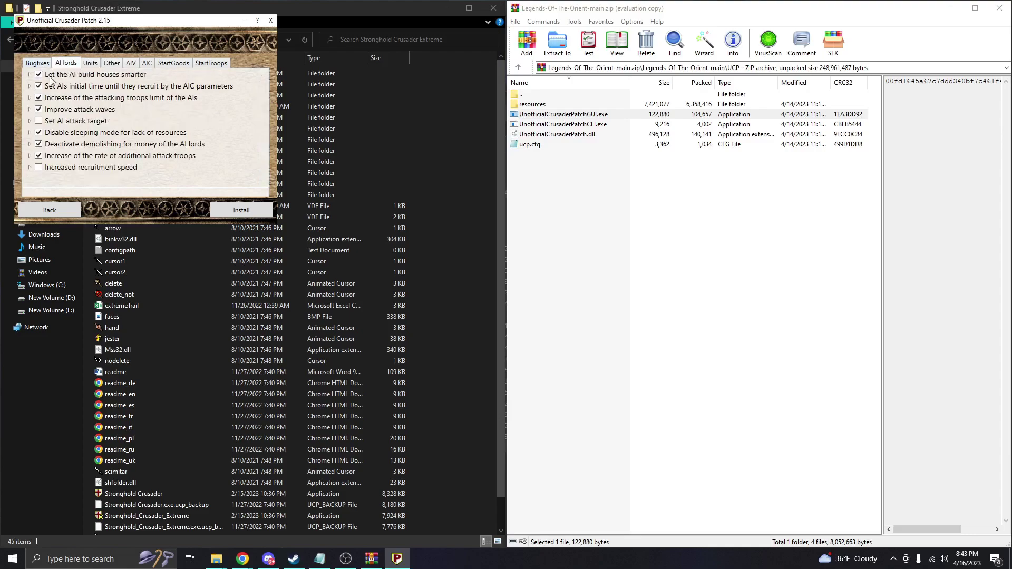
left_click(220, 213)
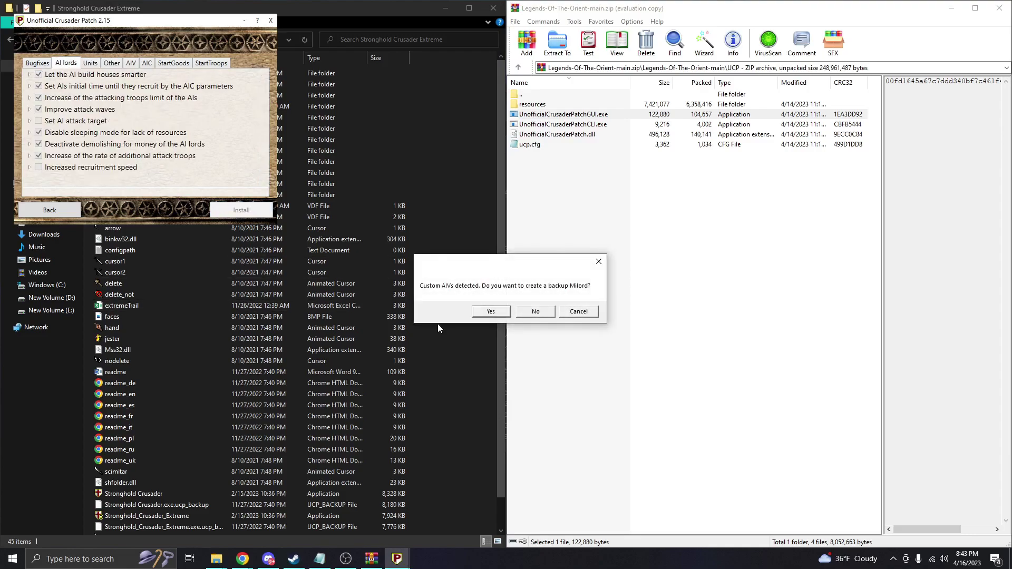
left_click(533, 312)
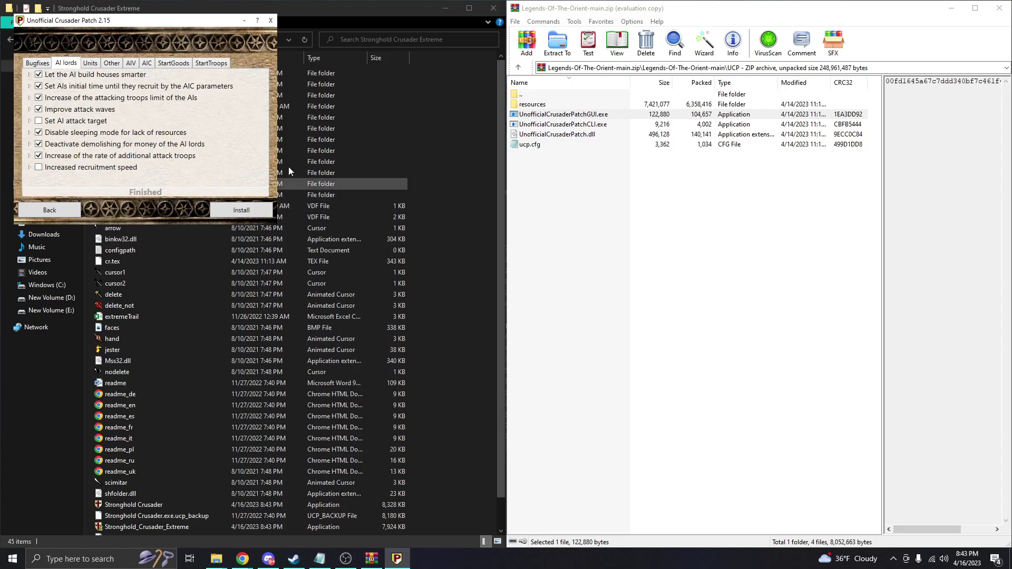
Close the patcher, leave the archive unchanged, and copy the 11 AI fight maps, overwriting duplicates.
left_click(271, 21)
double_click(521, 94)
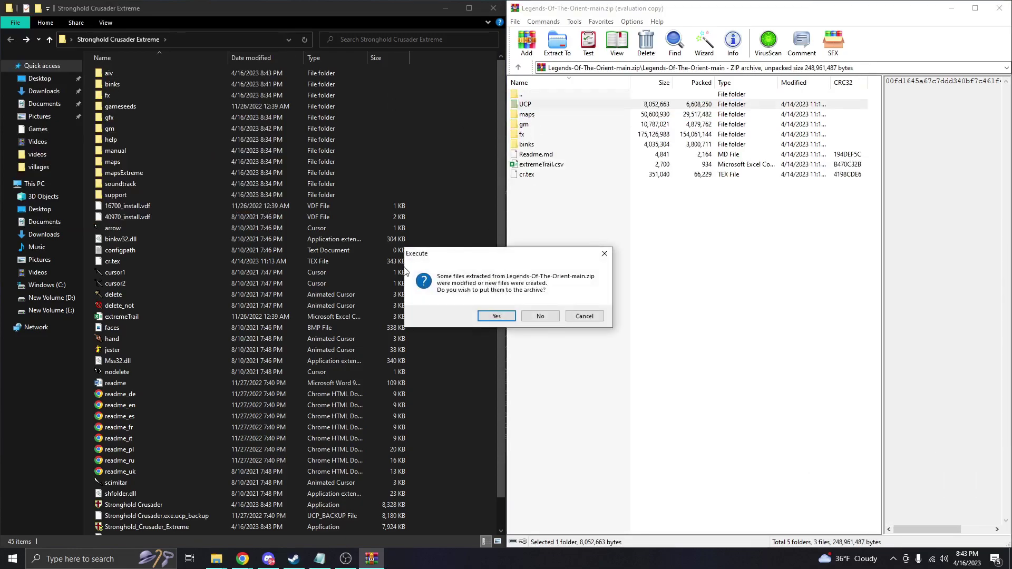
left_click(540, 316)
double_click(545, 115)
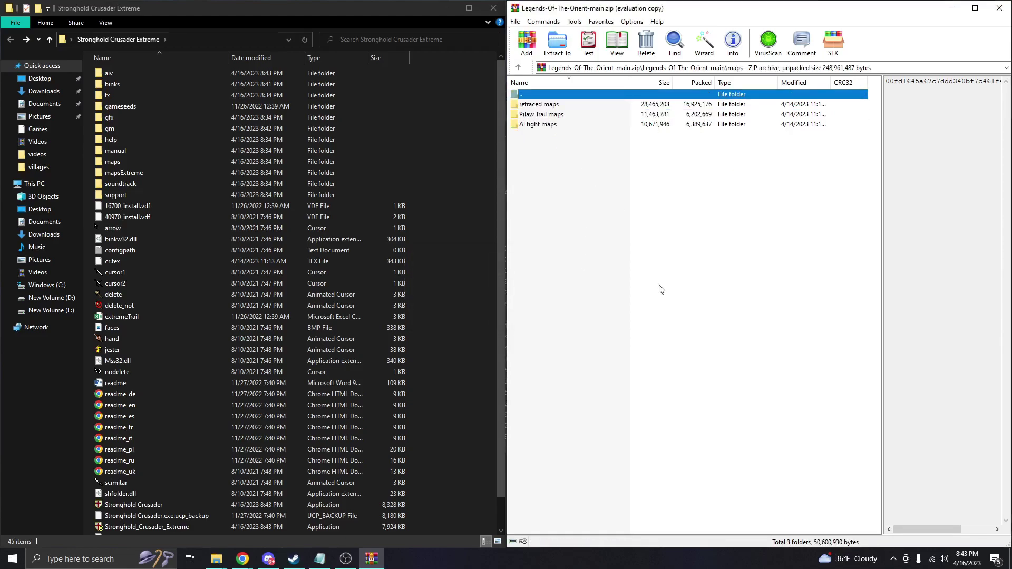
left_click(600, 237)
double_click(547, 129)
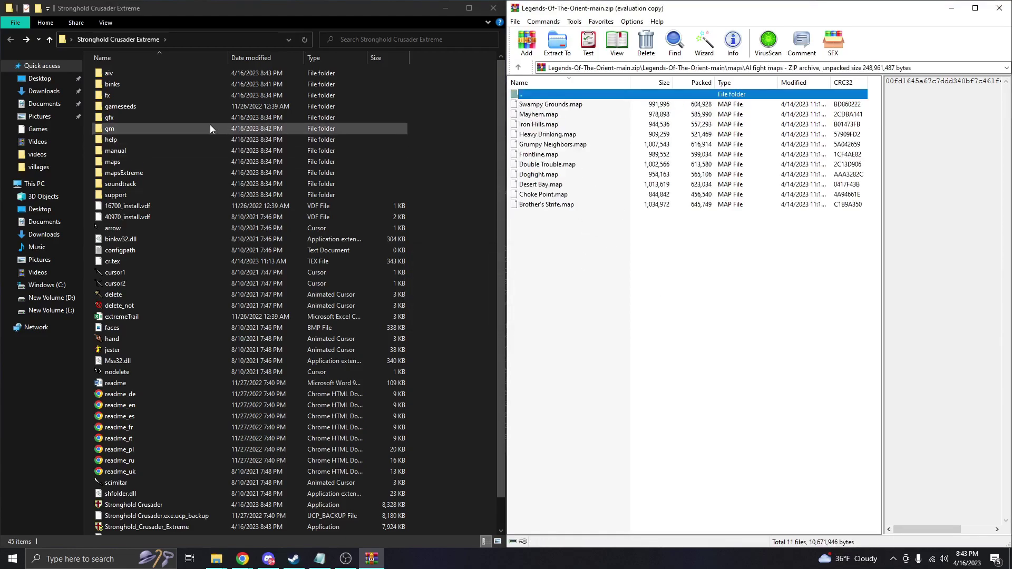
left_click(182, 160)
double_click(183, 162)
left_click(642, 277)
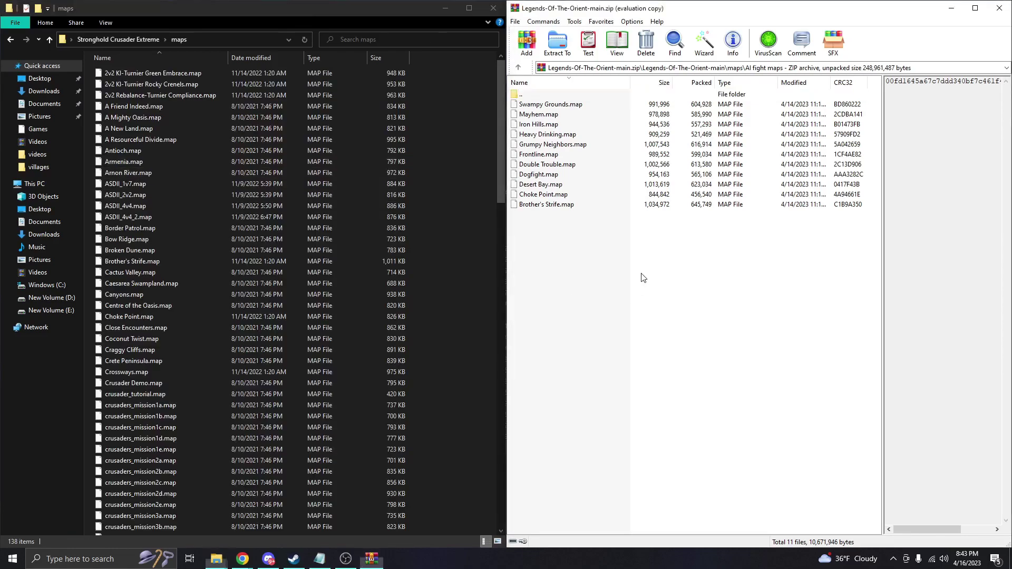
left_click_drag(578, 260, 432, 180)
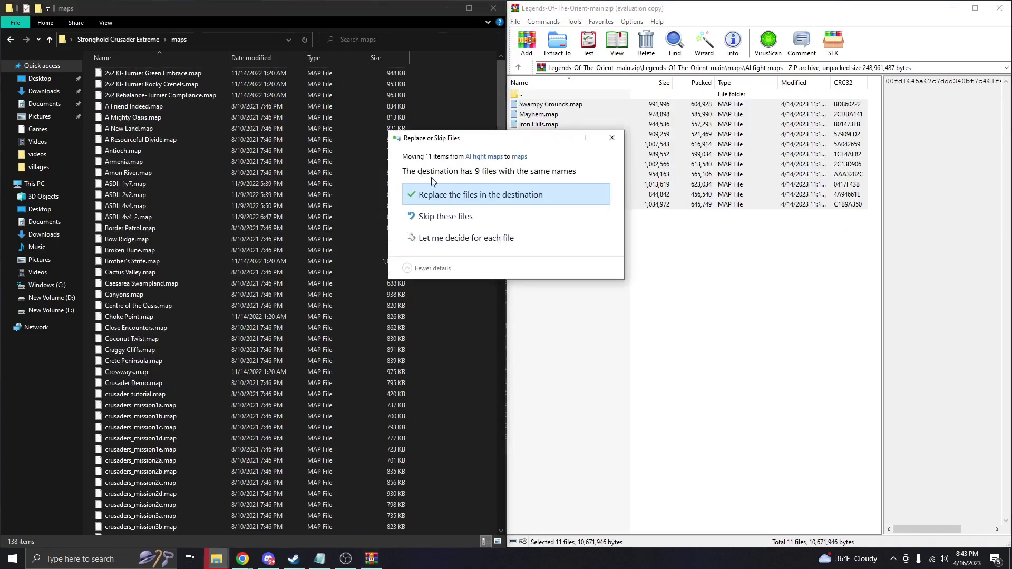
left_click(473, 195)
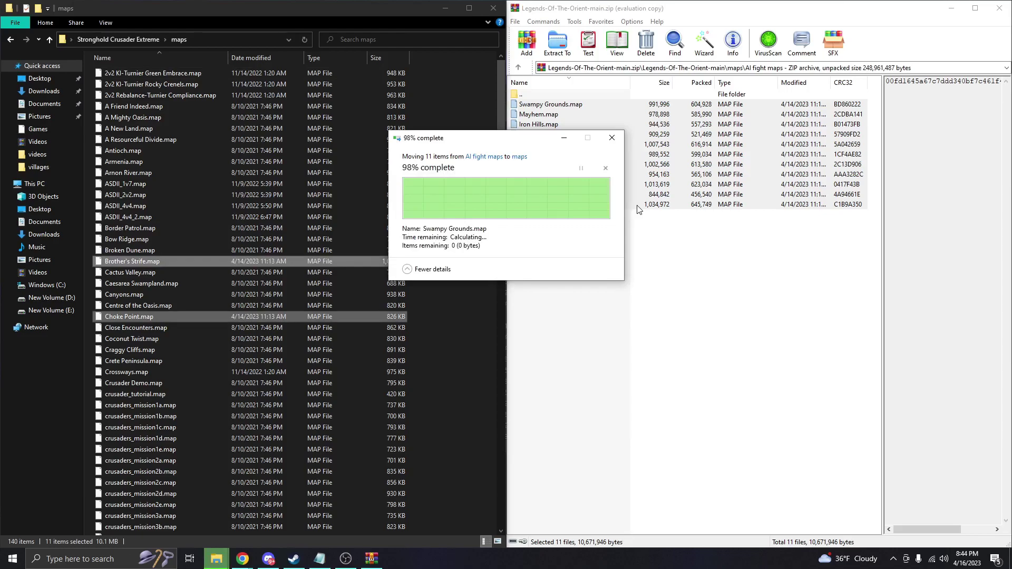
Copy the ten Pilaw Trail maps into the game's maps folder.
double_click(549, 97)
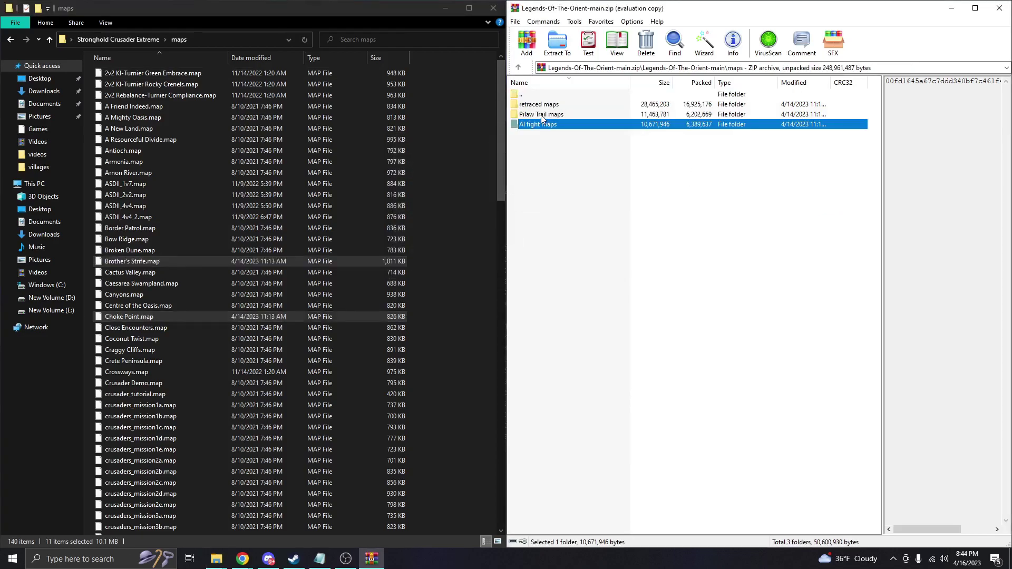
double_click(541, 115)
left_click_drag(560, 216, 586, 102)
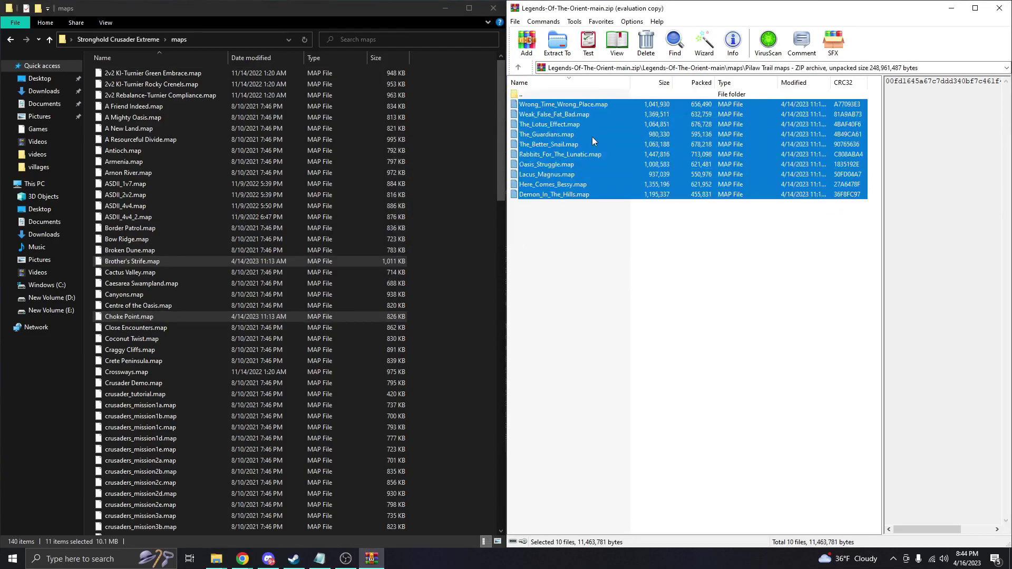
left_click_drag(472, 149, 472, 150)
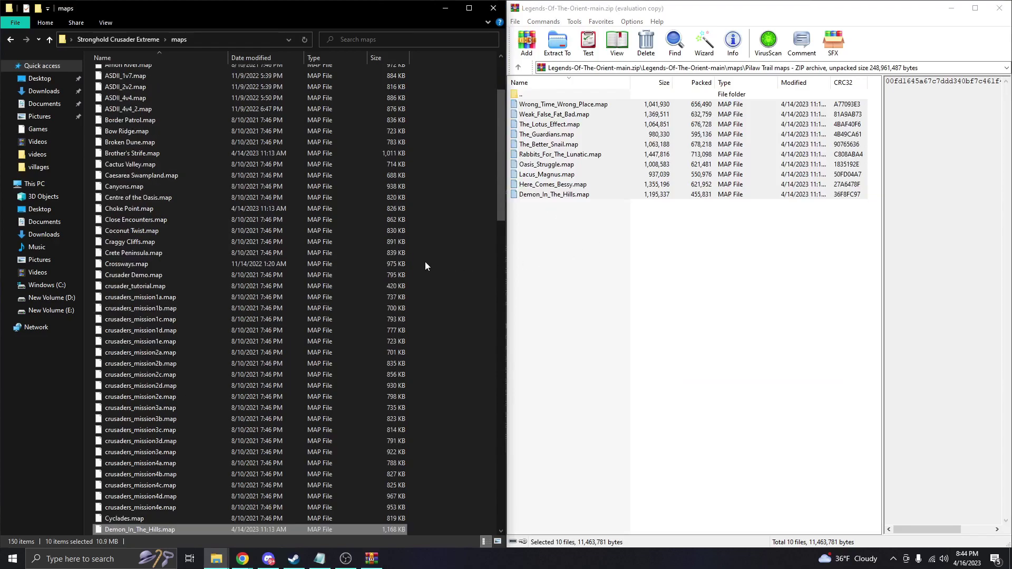
Copy the 29 retraced maps into the maps folder, replacing 28 same-named maps.
double_click(539, 96)
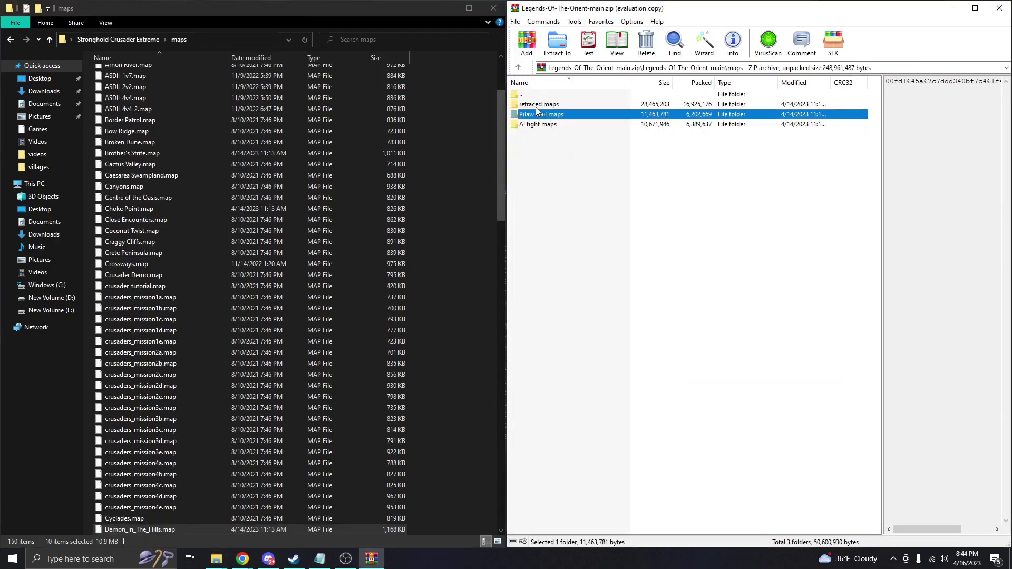
double_click(538, 105)
left_click_drag(582, 414, 562, 107)
left_click_drag(562, 106, 474, 179)
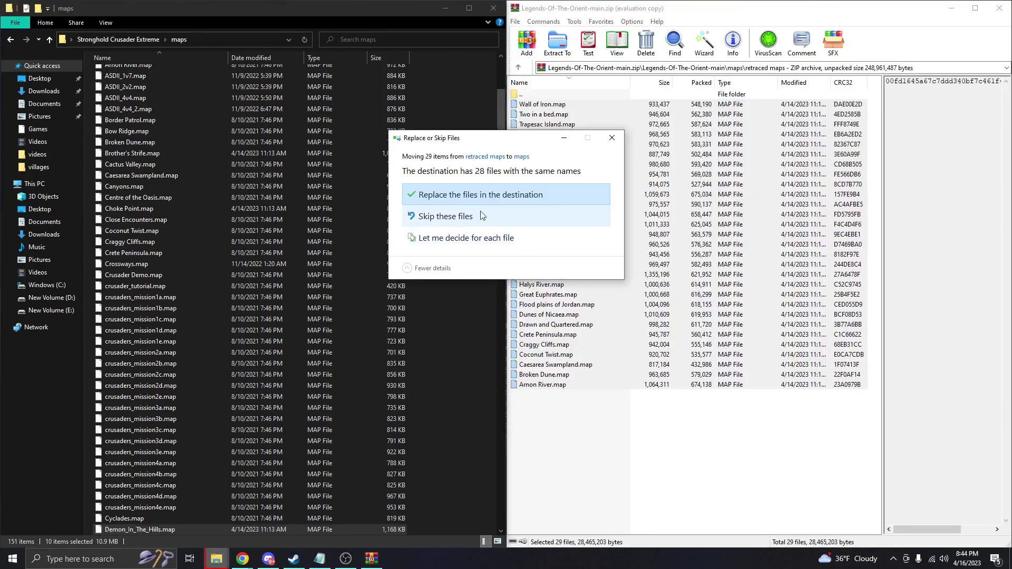
left_click(480, 194)
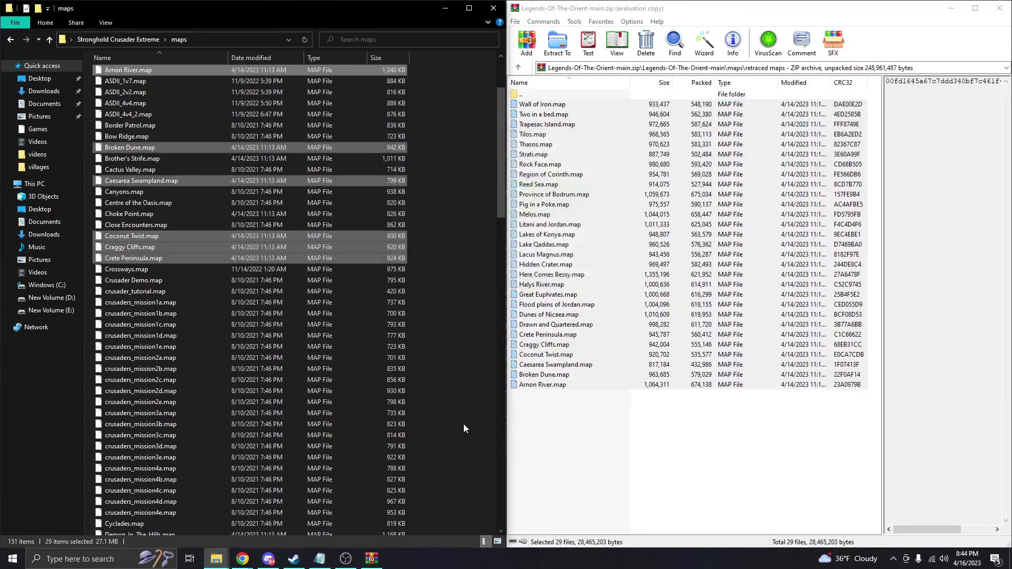
scroll(464, 428, "up", 3)
scroll(467, 428, "down", 5)
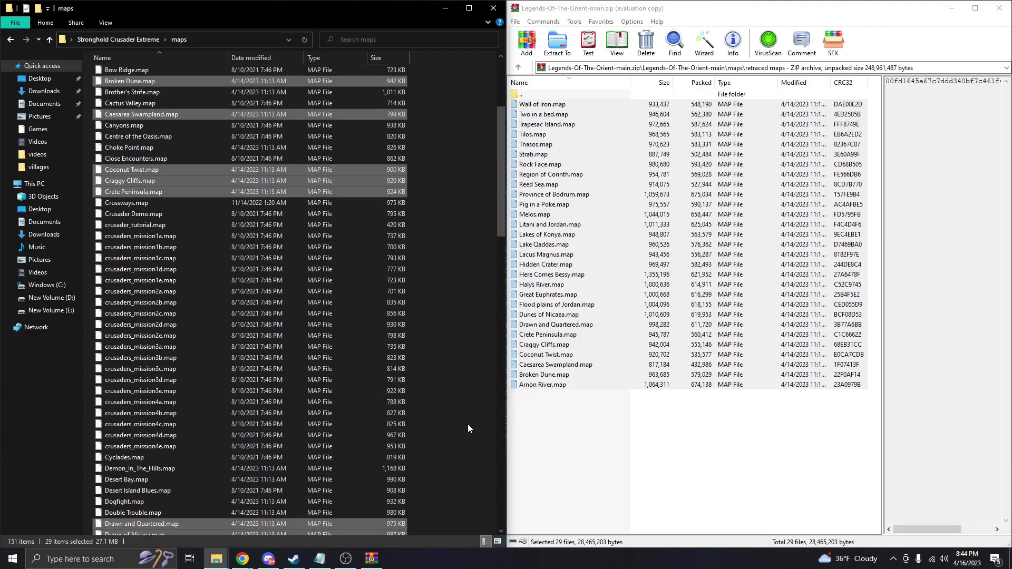
scroll(467, 424, "up", 5)
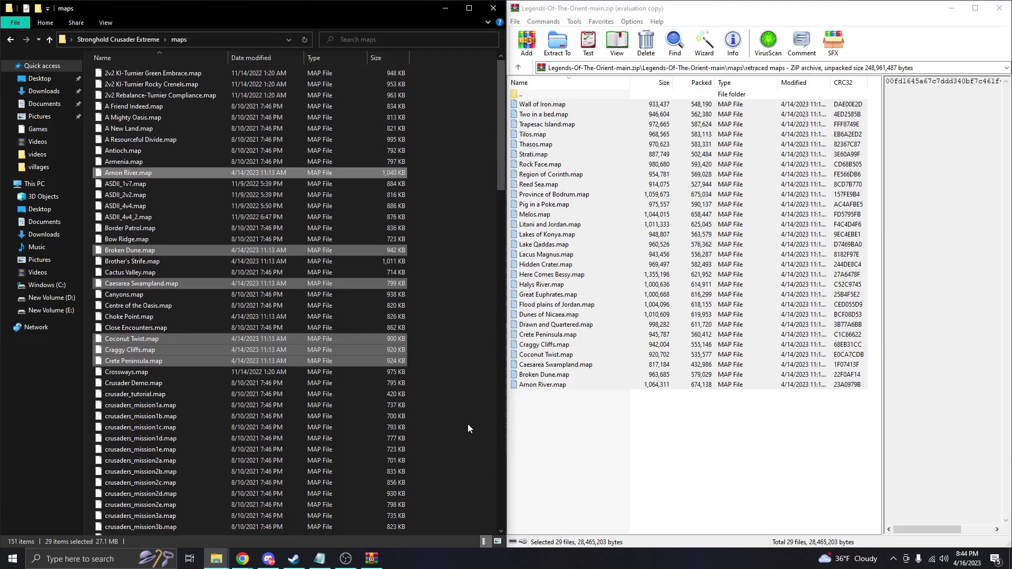
left_click(16, 44)
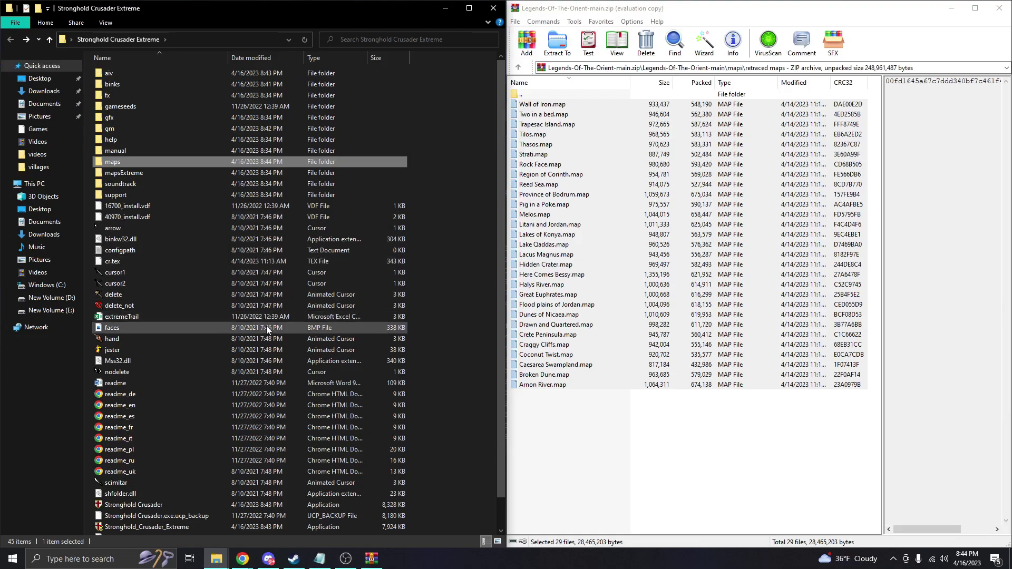
Start Stronghold_Crusader_Extreme from its game folder to reach the V1.41 UCP2.15a main menu.
scroll(263, 325, "down", 1)
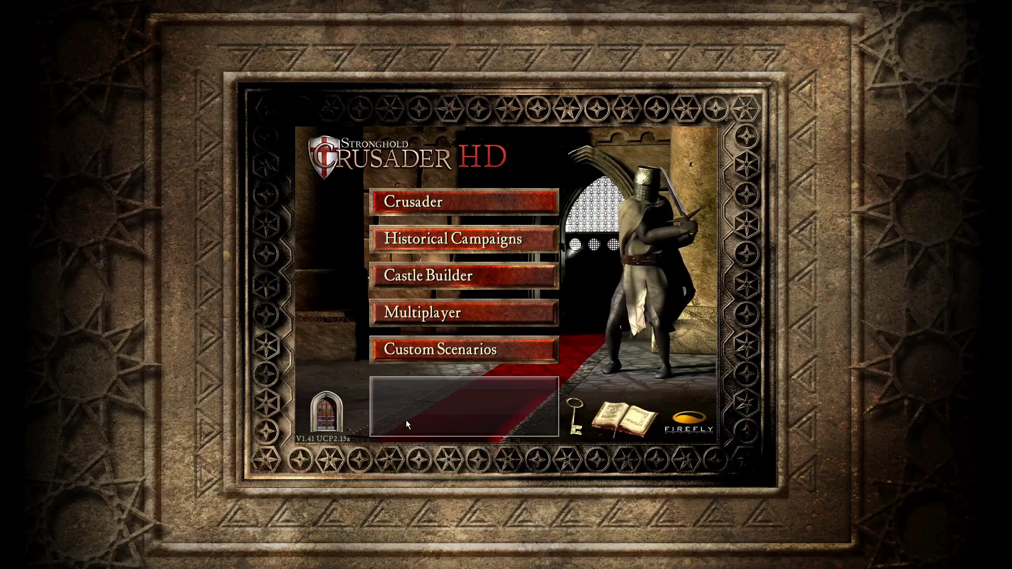
Start a Crusader custom game on the Close Encounters map in Deathmatch mode.
left_click(434, 212)
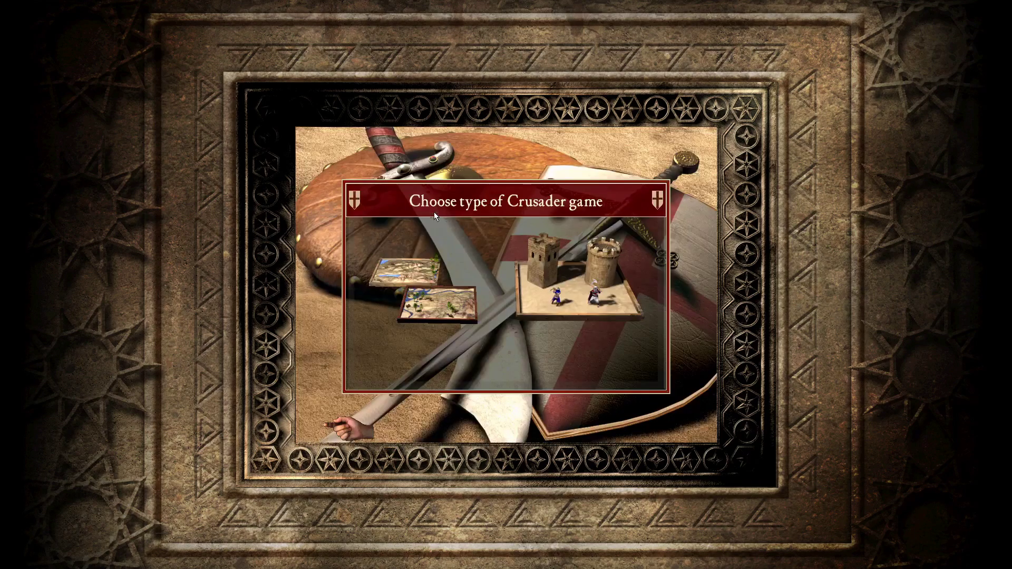
left_click(533, 269)
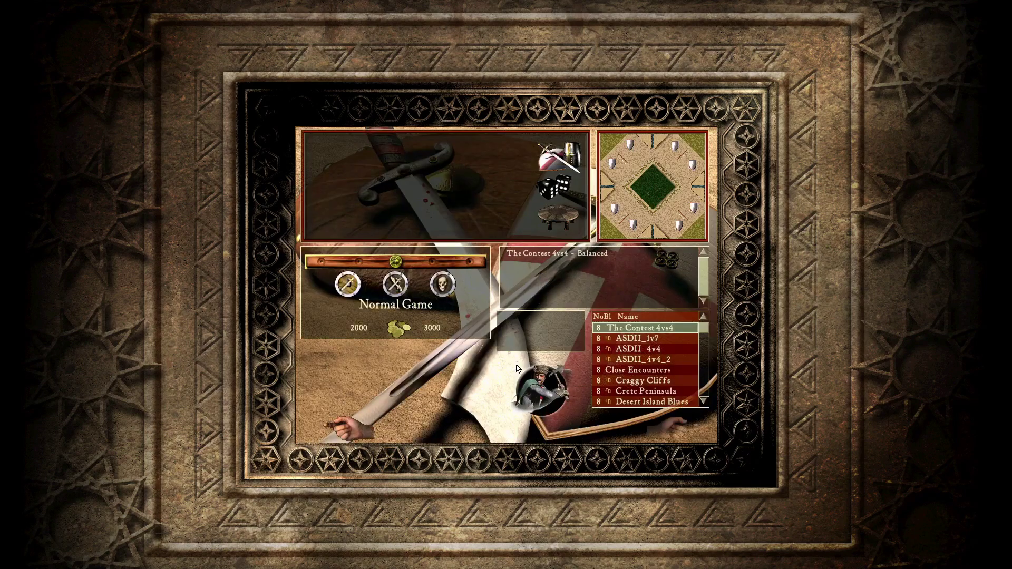
left_click(643, 349)
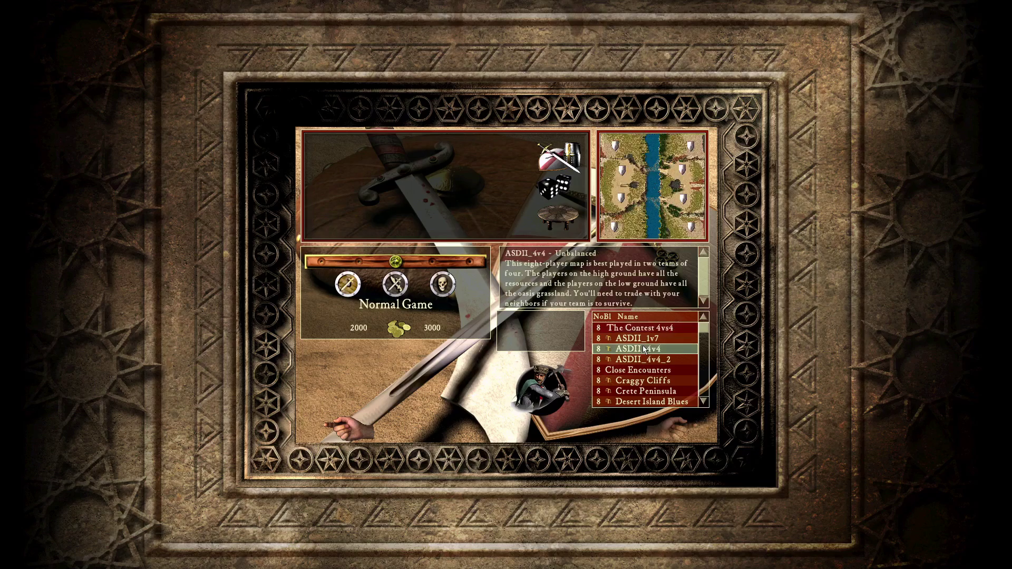
scroll(638, 358, "down", 1)
left_click(635, 363)
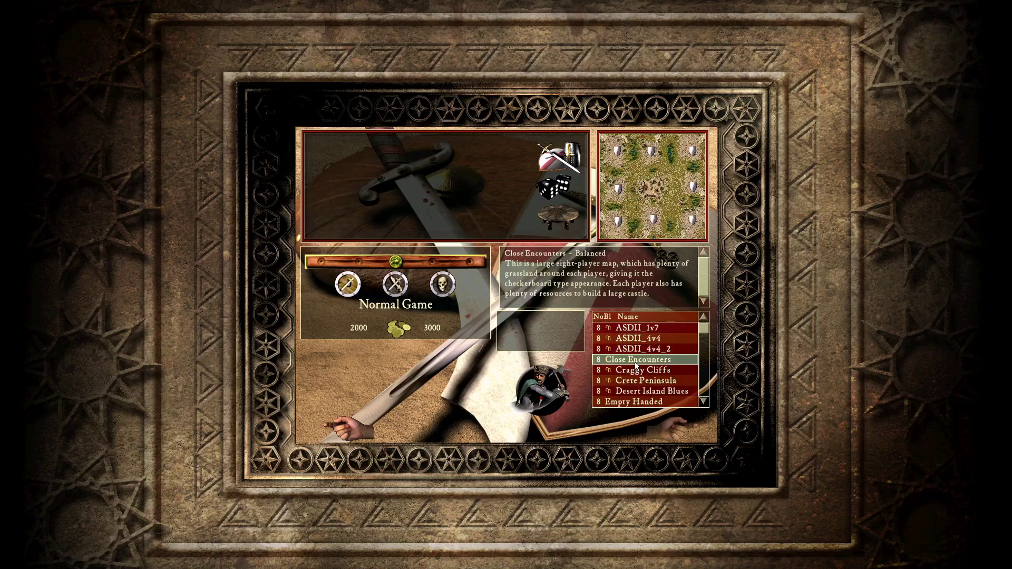
left_click(442, 284)
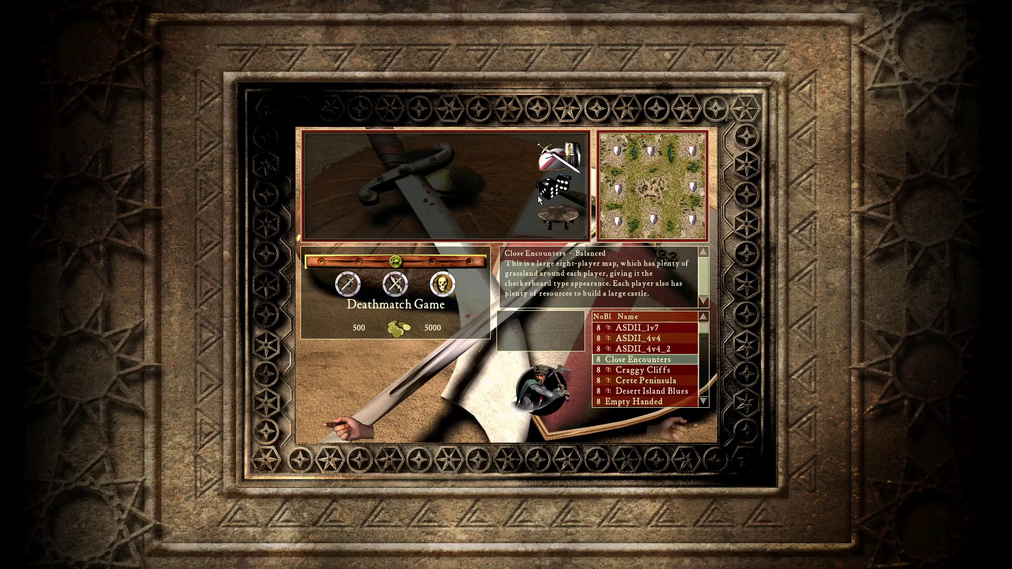
left_click(553, 187)
left_click(645, 198)
Add eight AI opponents, including Bear, Robber-Baron, Snail, Efendi and the Inquisitor.
left_click(454, 261)
left_click(331, 315)
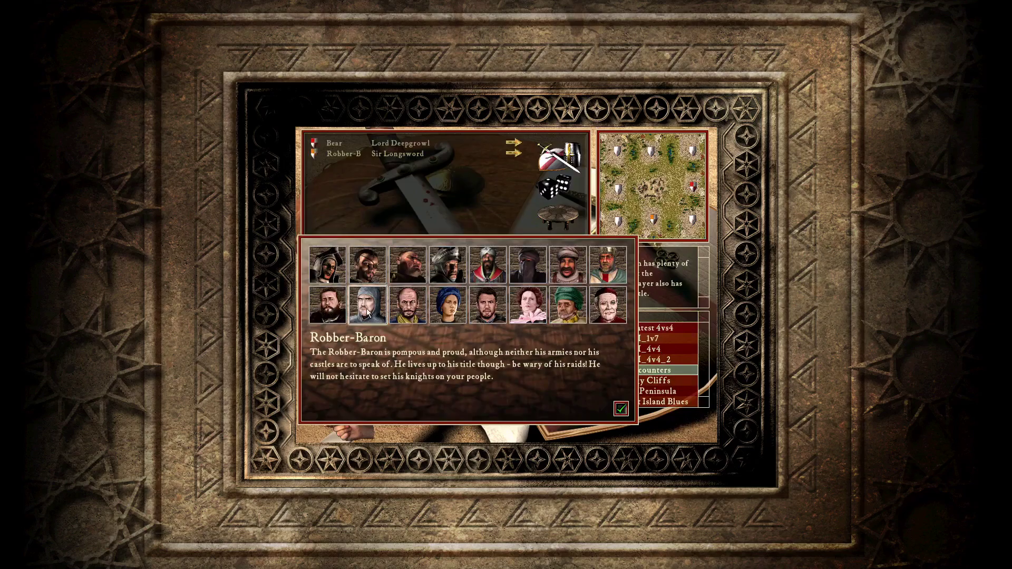
left_click(408, 306)
left_click(447, 306)
left_click(487, 306)
mouse_move(488, 323)
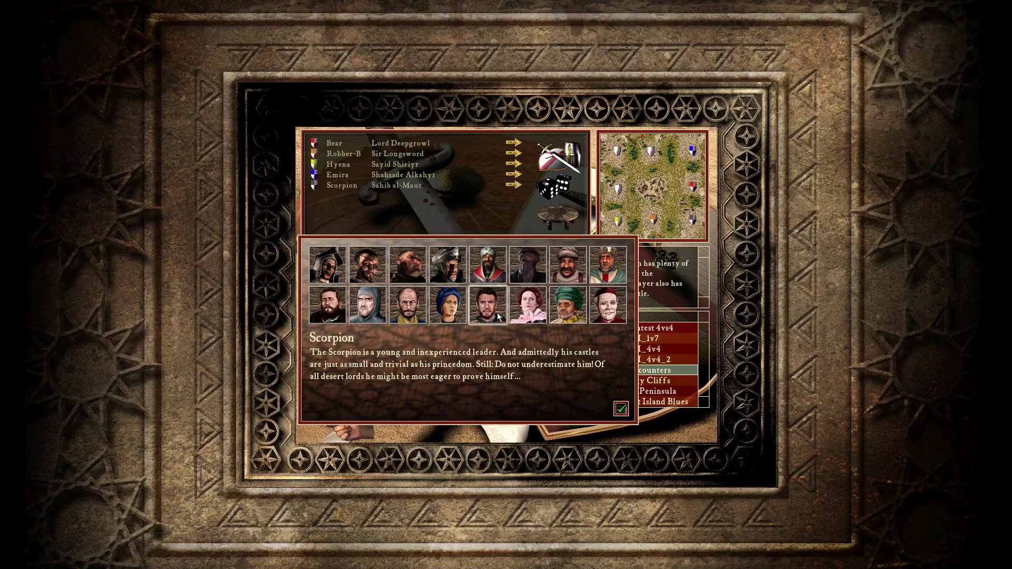
left_click(527, 315)
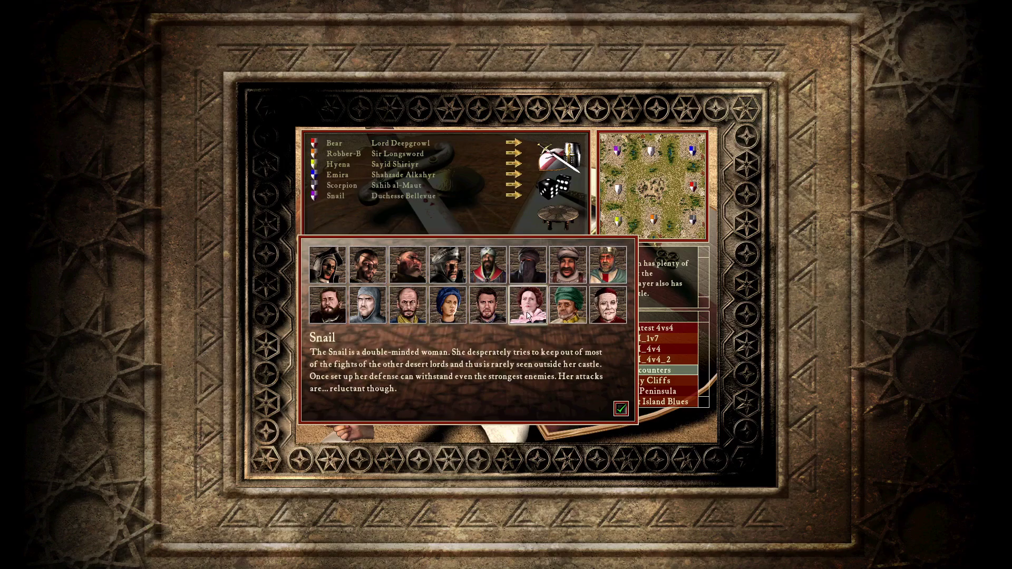
left_click(573, 318)
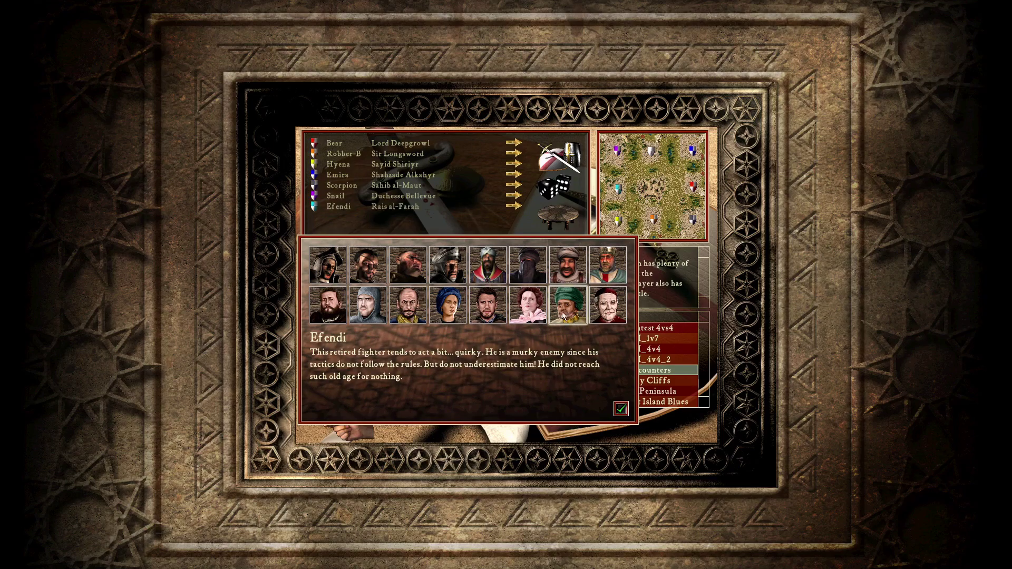
left_click(604, 318)
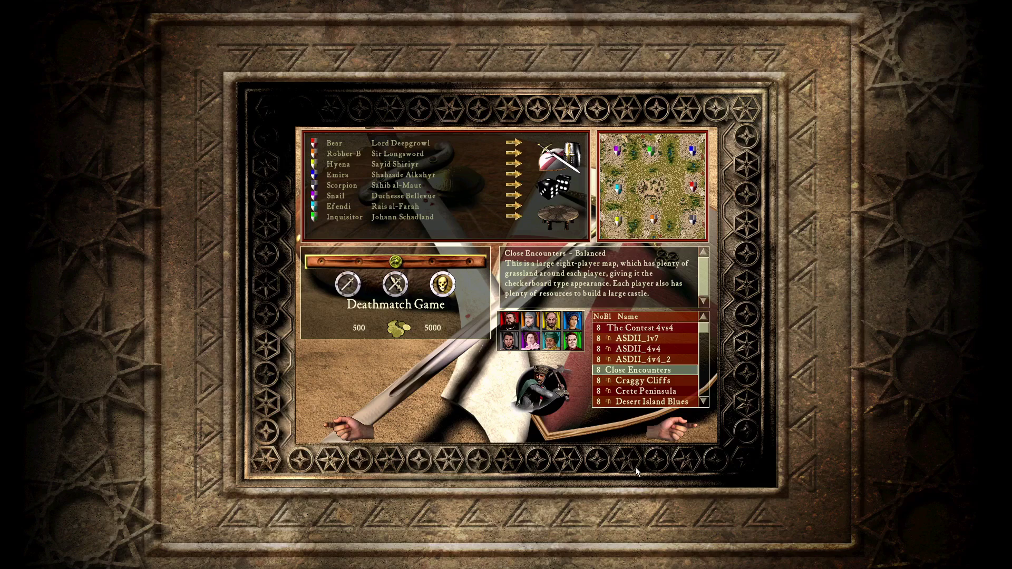
Launch the Close Encounters skirmish and pan across the map to watch the AI castles.
left_click(663, 434)
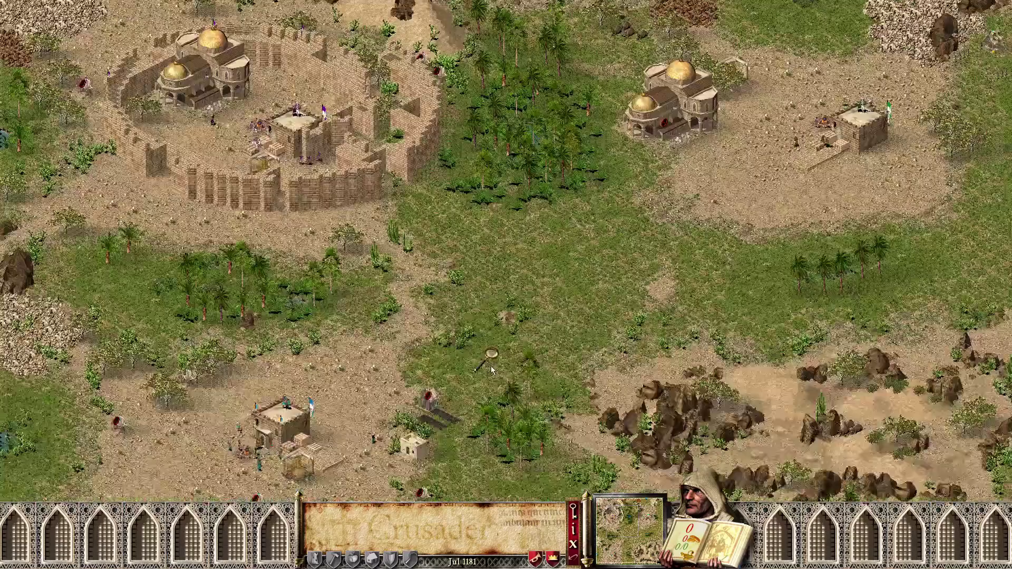
key("Down")
key("Left")
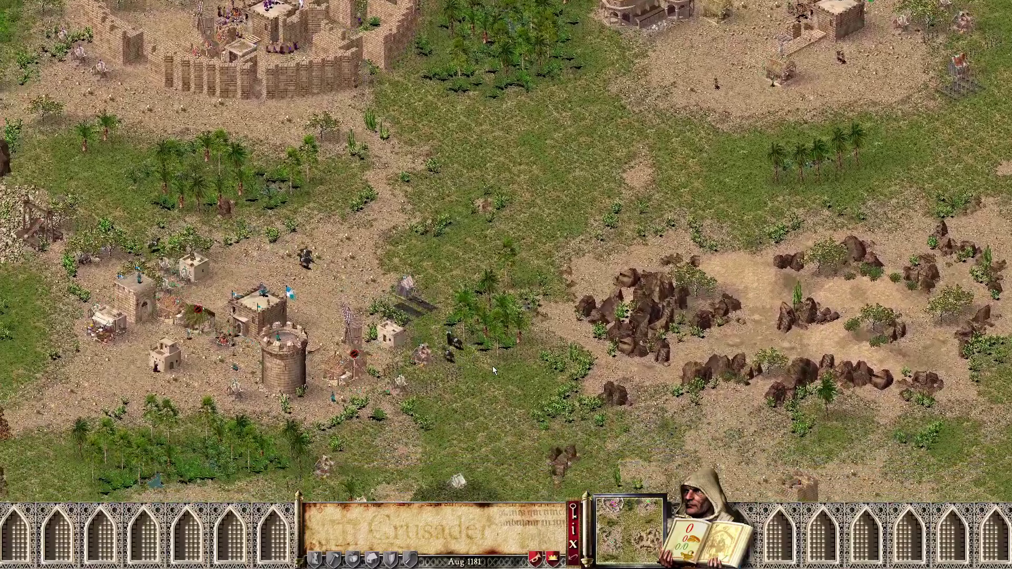
key("Up")
key("Right")
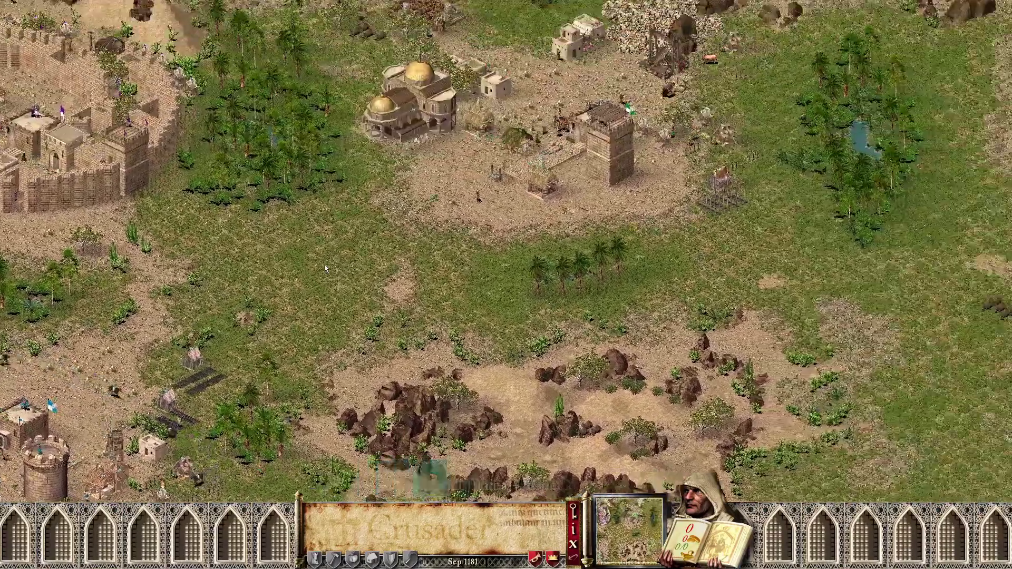
left_click_drag(322, 129, 574, 282)
key("Right")
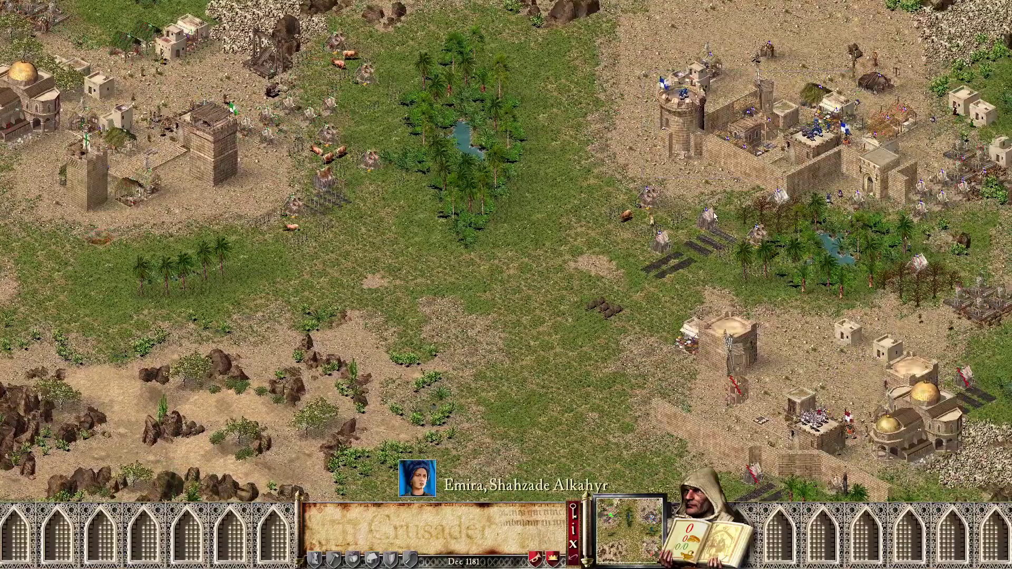
key("Down")
key("Down")
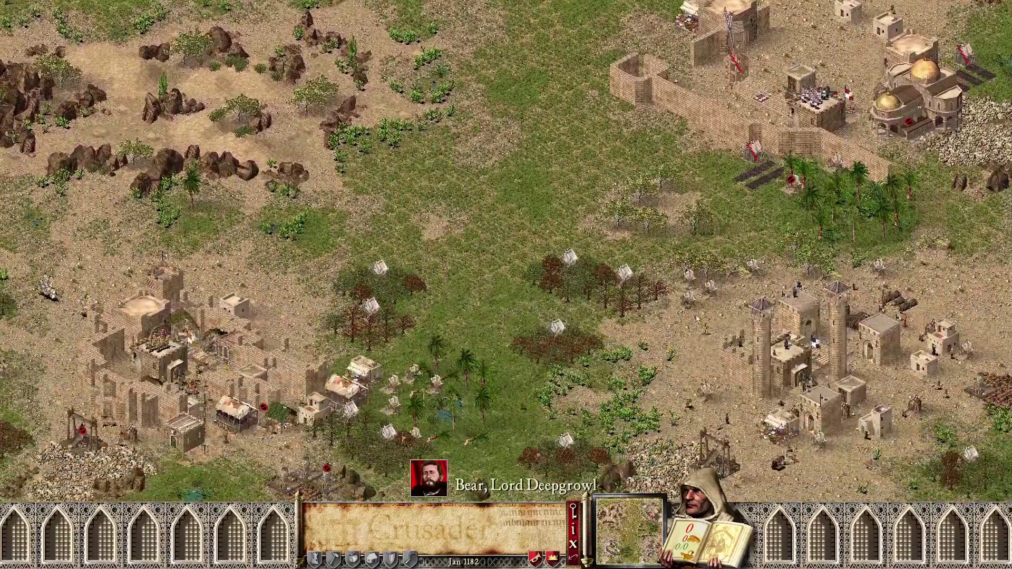
scroll(605, 352, "up", 1)
scroll(473, 319, "down", 1)
key("Up")
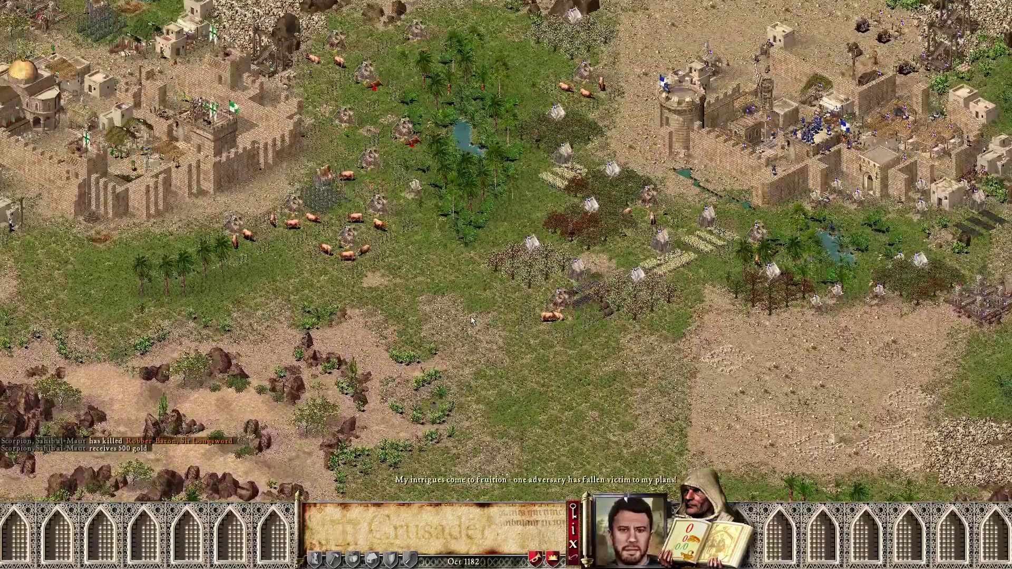
key("Down")
key("Left")
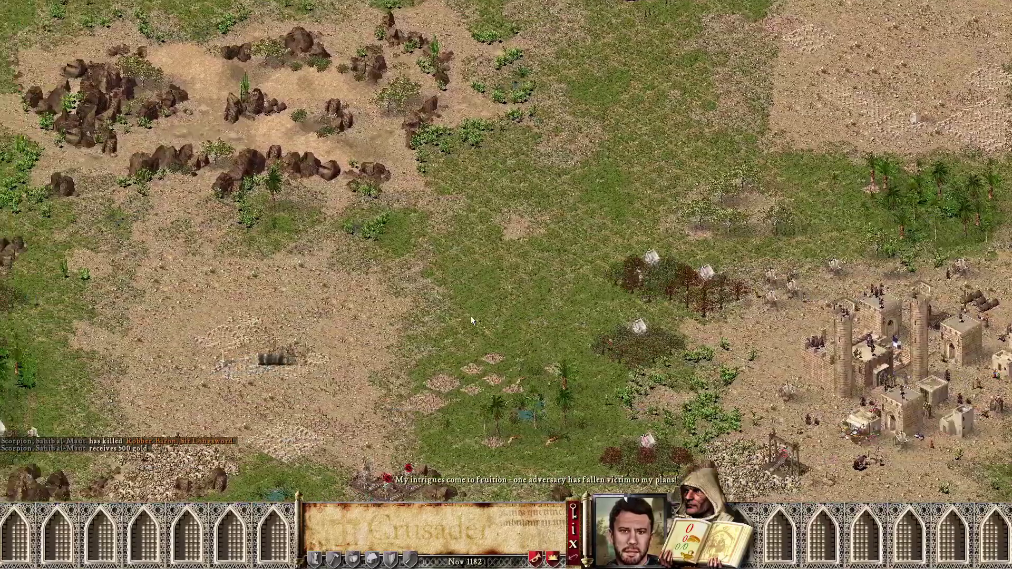
key("Left")
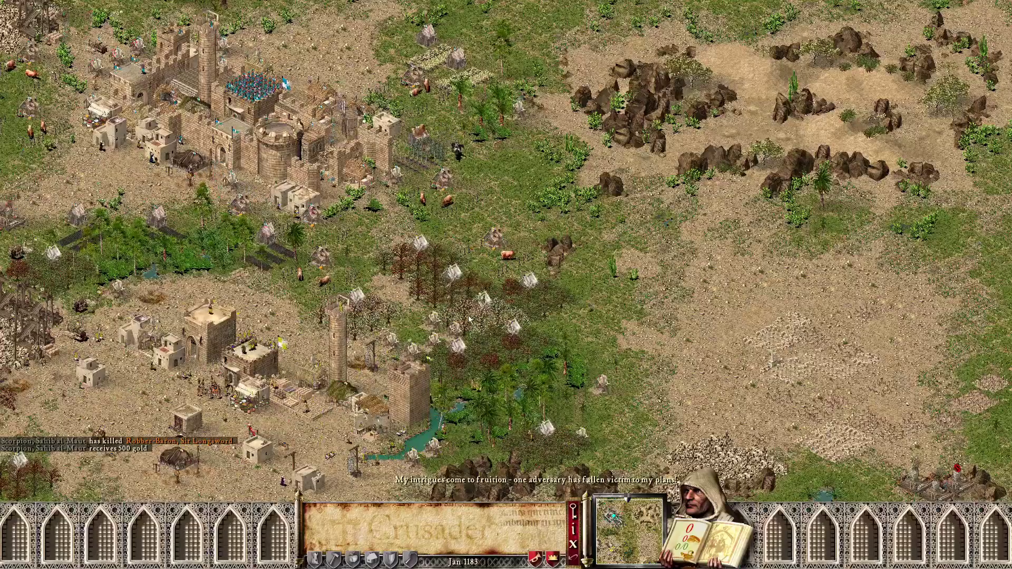
key("z")
key("Down")
key("Left")
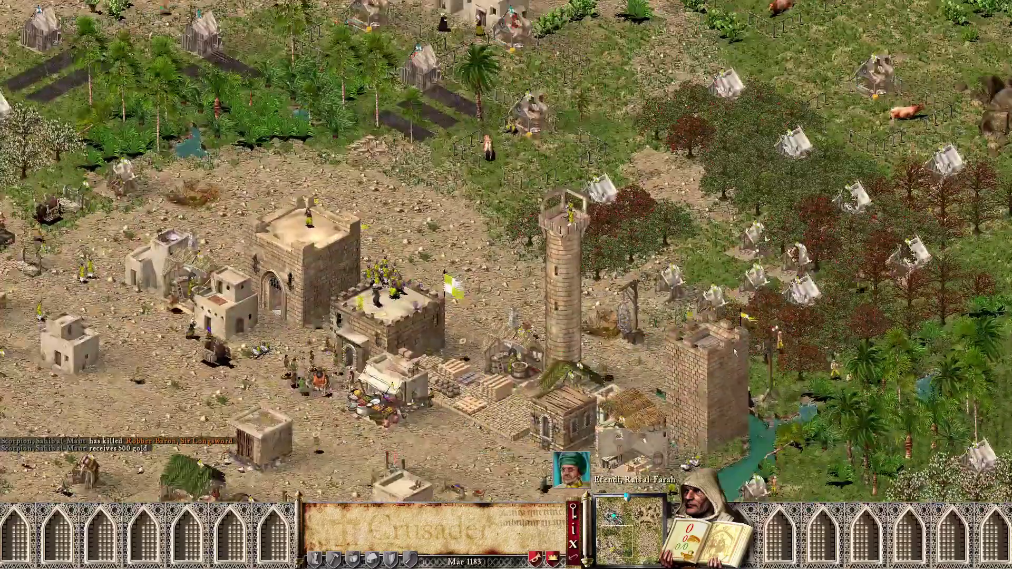
key("z")
key("Up")
key("Right")
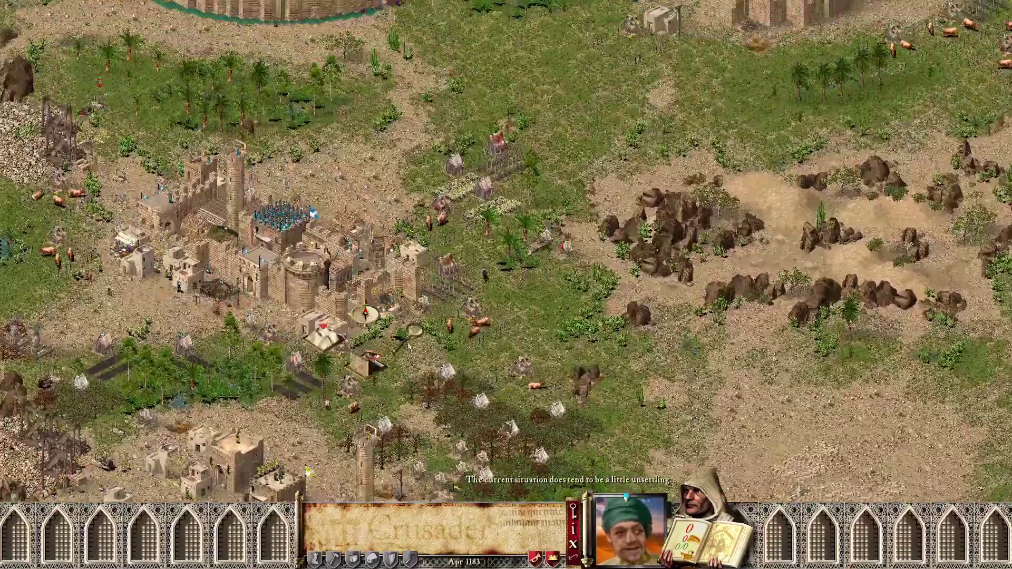
key("z")
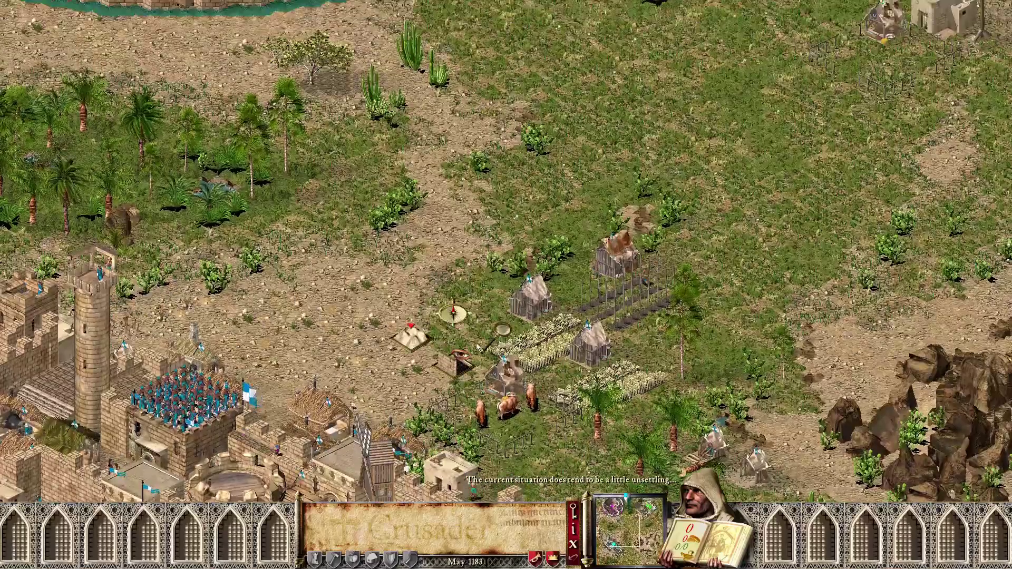
key("z")
key("Up")
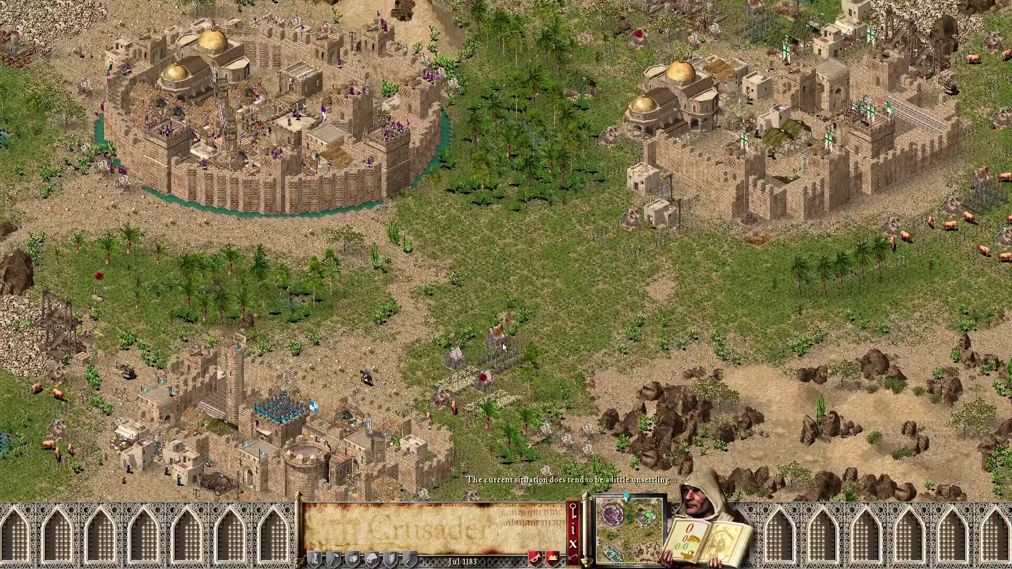
key("Right")
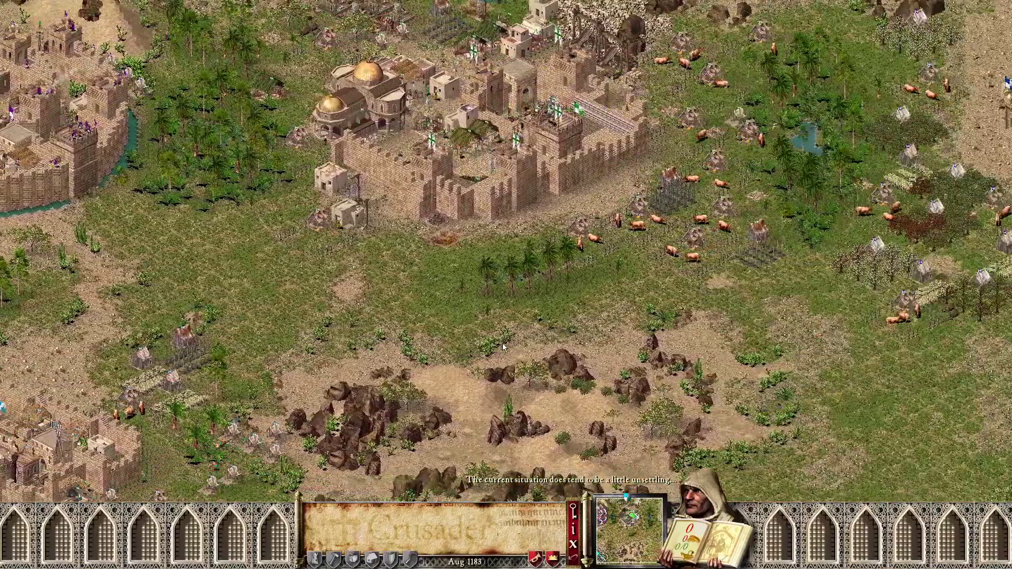
key("Right")
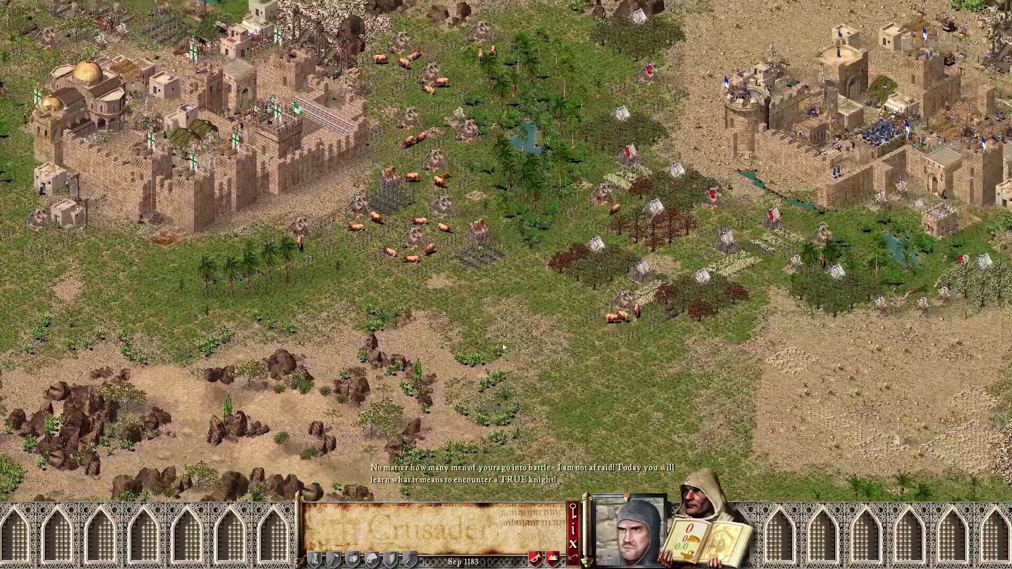
key("Right")
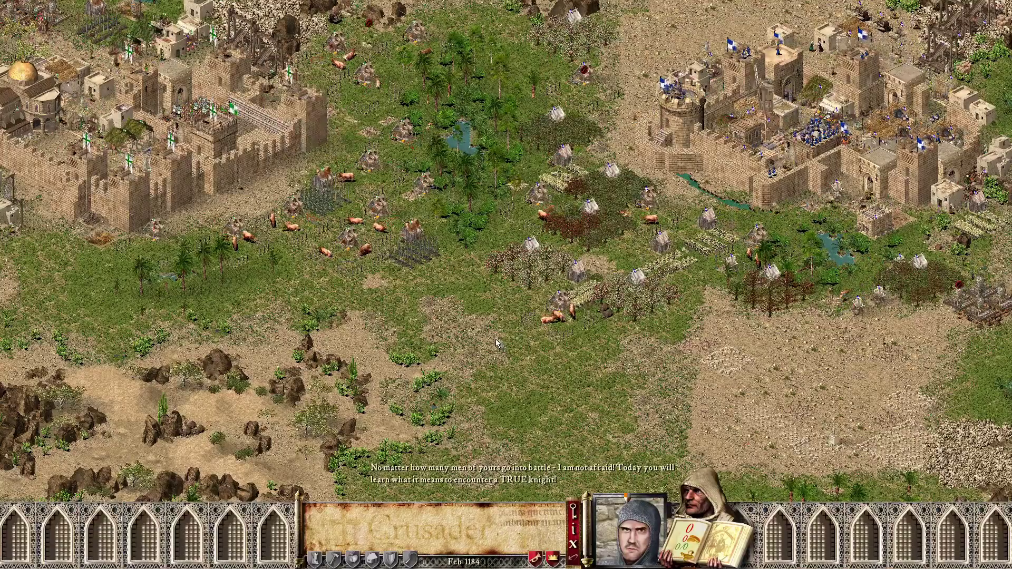
key("Down")
key("Down")
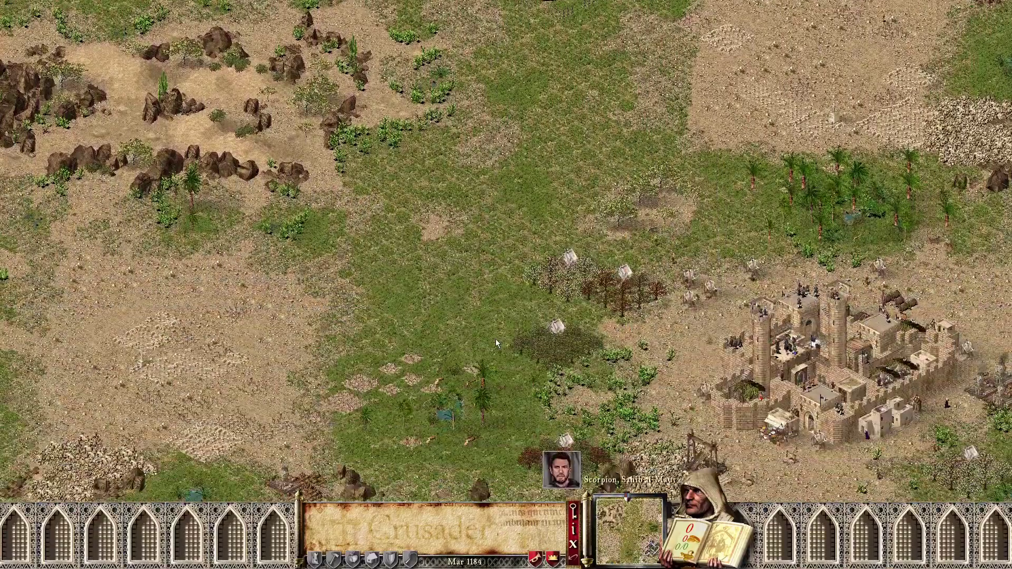
key("Up")
scroll(542, 346, "up", 1)
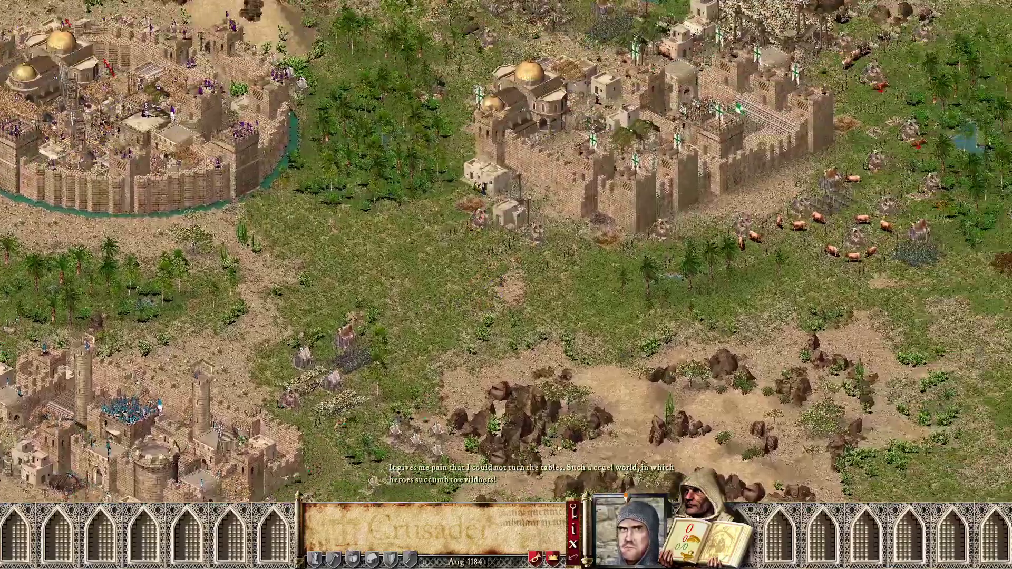
Choose Exit Crusader from the in-game Game Options menu.
left_click(574, 510)
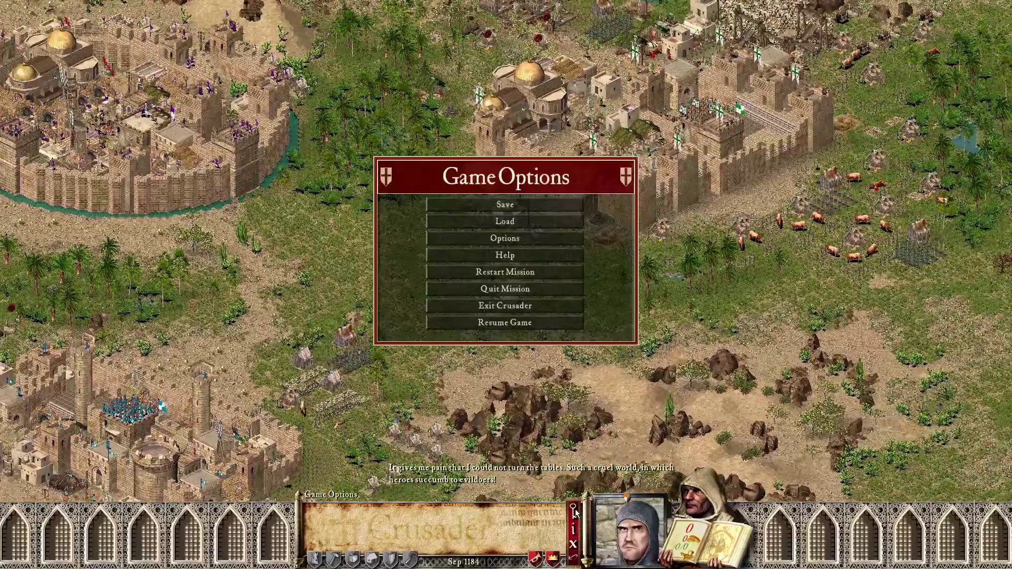
left_click(513, 309)
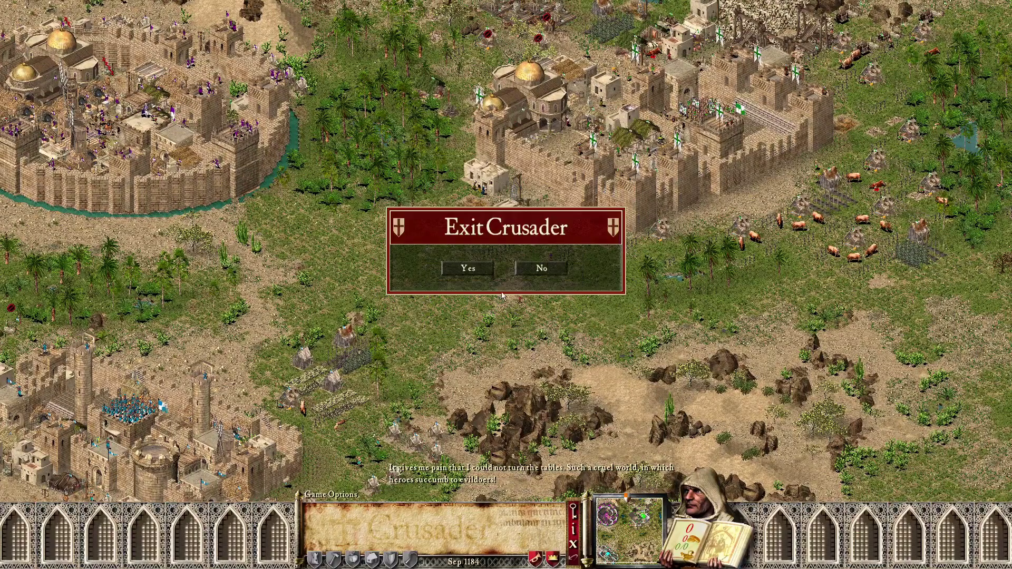